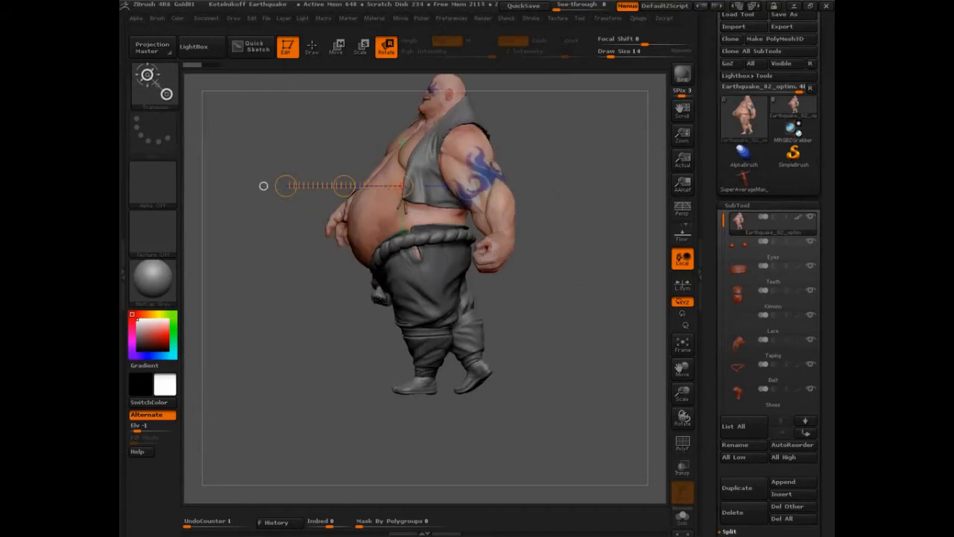
# Step: Load the DemoSoldier.ZTL tool from LightBox and face the soldier from the front
pyautogui.click(193, 46)
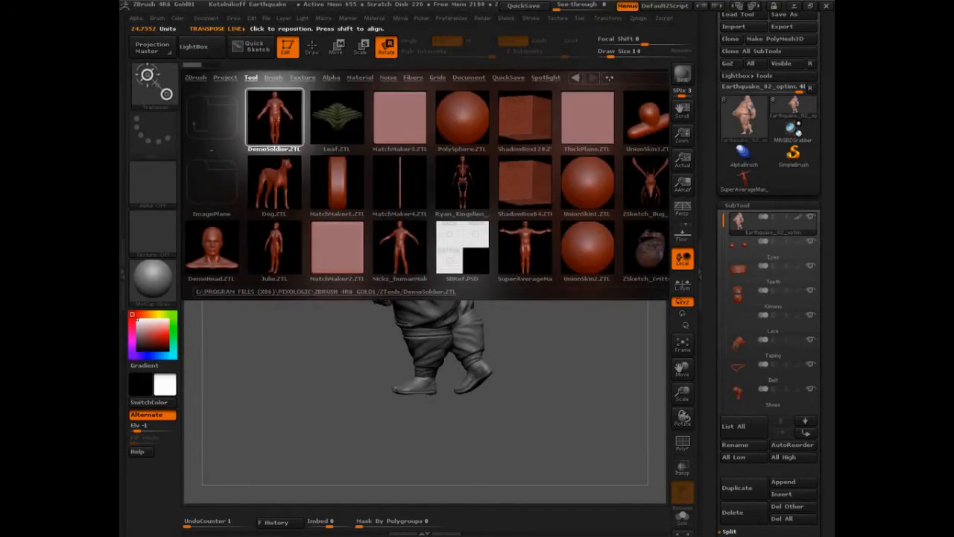
pyautogui.doubleClick(275, 117)
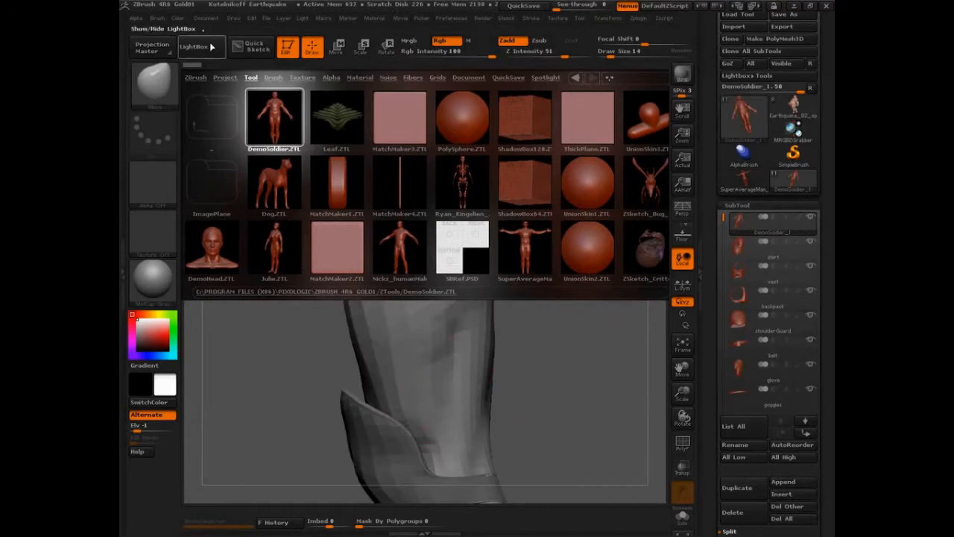
pyautogui.click(208, 44)
pyautogui.keyDown('shift'); pyautogui.moveTo(486, 298); pyautogui.dragTo(648, 335); pyautogui.keyUp('shift')
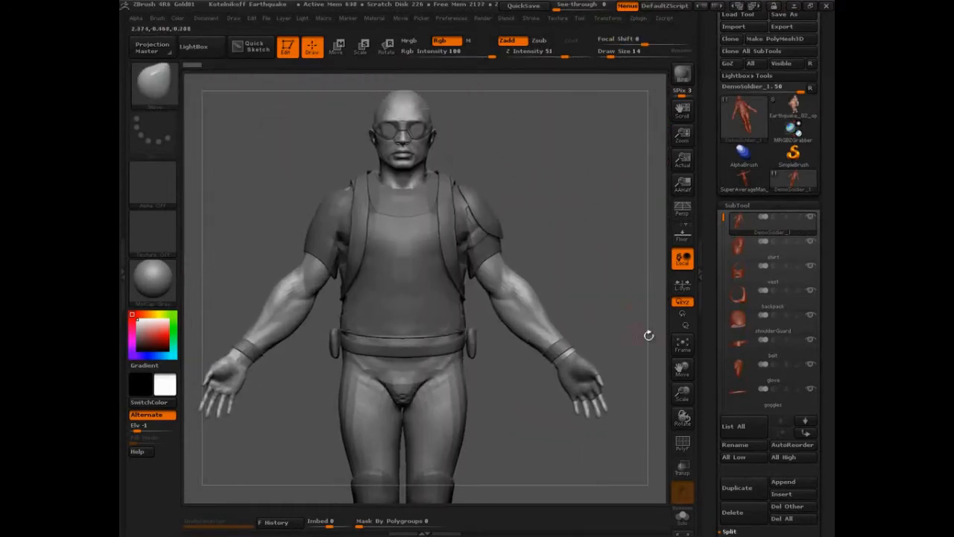
# Step: Hide every subtool except the soldier's body and toggle the polygroup wireframe on and off
pyautogui.click(811, 218)
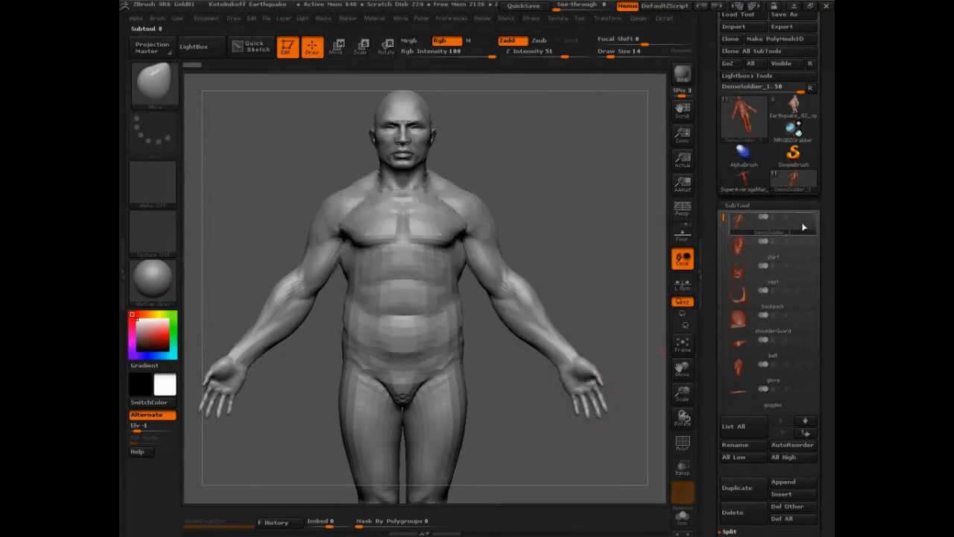
pyautogui.moveTo(601, 247); pyautogui.dragTo(584, 209)
pyautogui.hotkey('shift', 'f')
pyautogui.hotkey('shift', 'f')
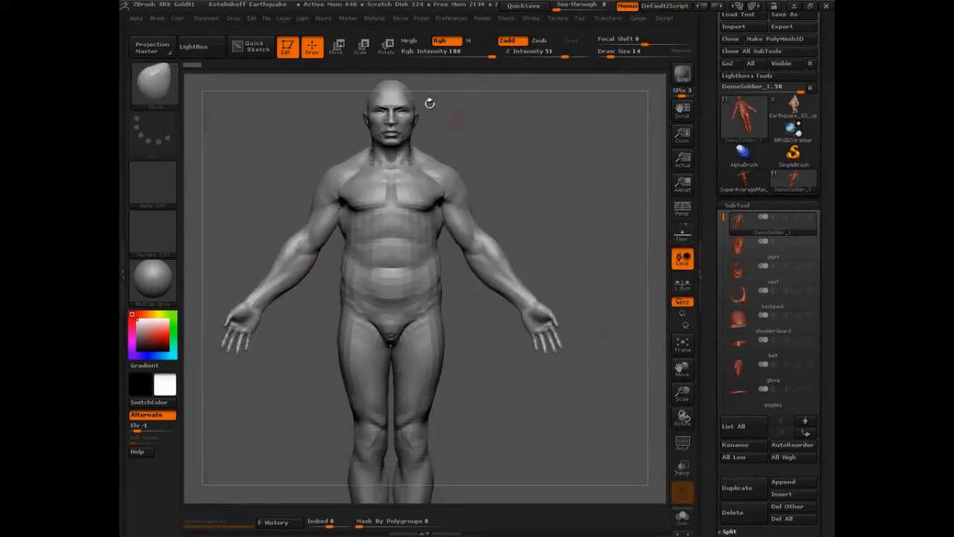
# Step: Activate Transpose Move on the soldier's body, then mark the thigh and hand with temporary red lines and clear them
pyautogui.click(336, 46)
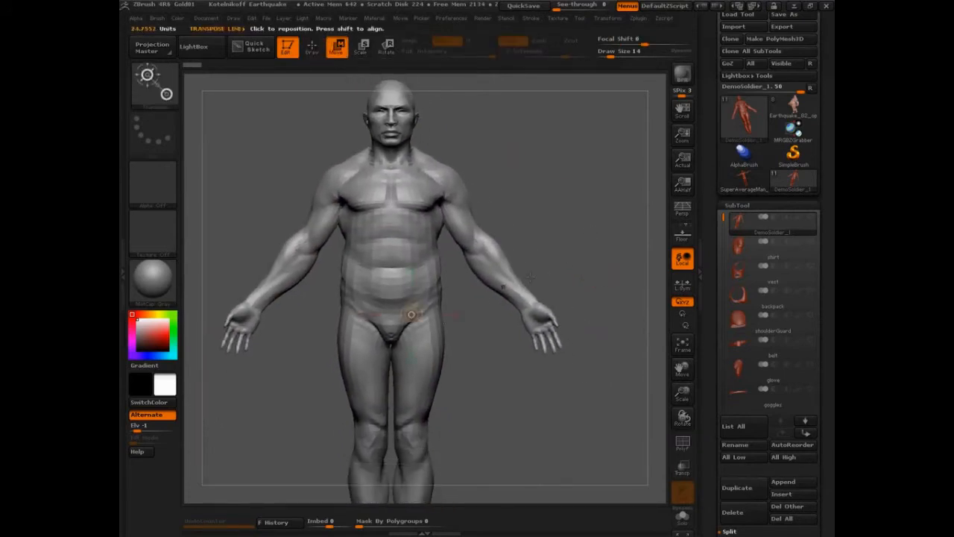
pyautogui.moveTo(528, 277); pyautogui.dragTo(545, 262)
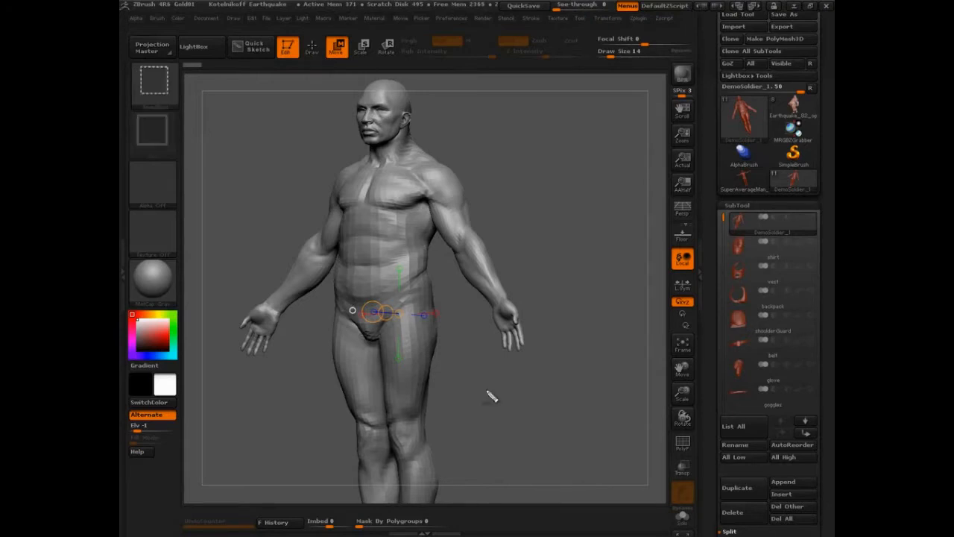
pyautogui.moveTo(497, 384)
pyautogui.keyDown('ctrl'); pyautogui.keyDown('shift'); pyautogui.mouseDown()
pyautogui.moveTo(451, 404)
pyautogui.moveTo(422, 347)
pyautogui.moveTo(495, 341)
pyautogui.moveTo(492, 289)
pyautogui.mouseUp(); pyautogui.keyUp('shift'); pyautogui.keyUp('ctrl')
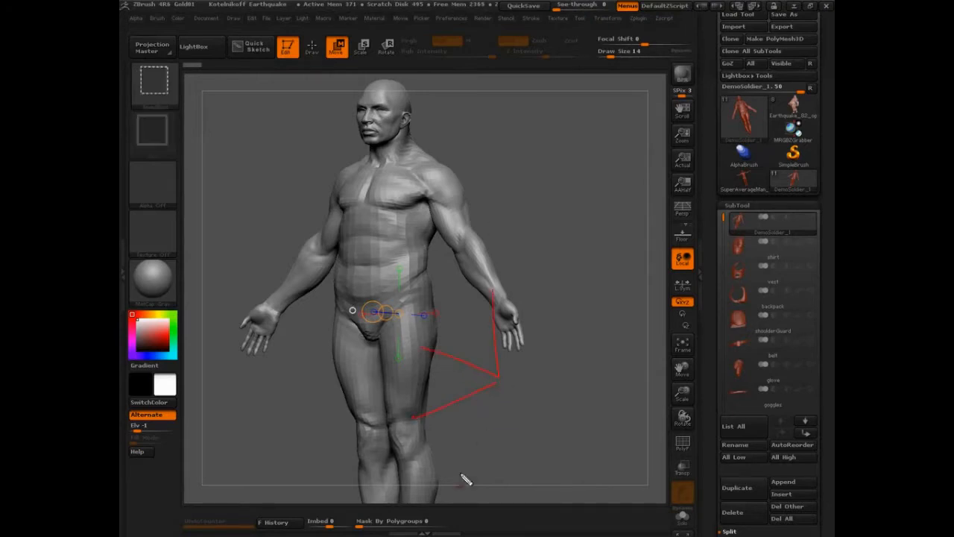
pyautogui.press('Escape')
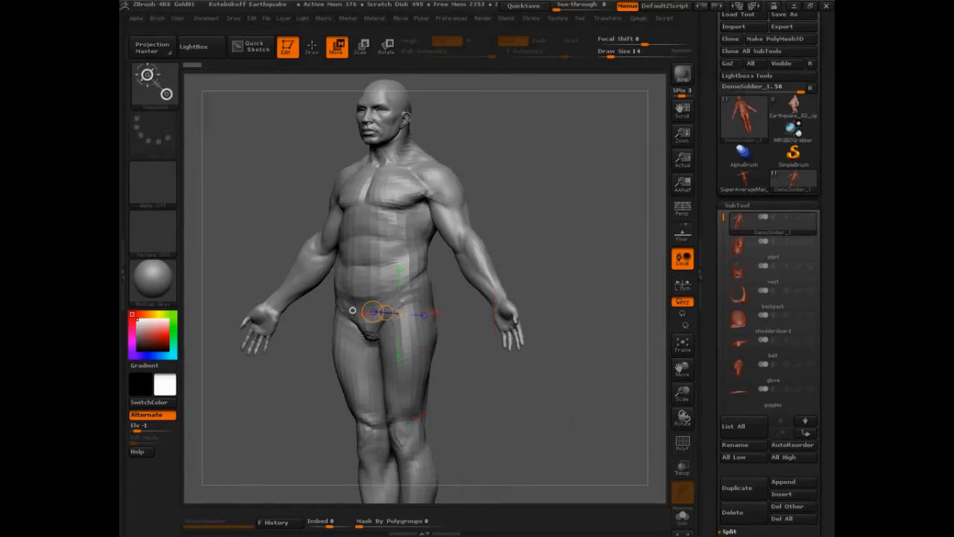
# Step: Enable the floor grid and perspective view with the soldier's feet in sight
pyautogui.moveTo(559, 415)
pyautogui.mouseDown()
pyautogui.moveTo(578, 414)
pyautogui.moveTo(558, 330)
pyautogui.moveTo(572, 249)
pyautogui.moveTo(589, 261)
pyautogui.moveTo(597, 299)
pyautogui.moveTo(601, 271)
pyautogui.mouseUp()
pyautogui.click(682, 236)
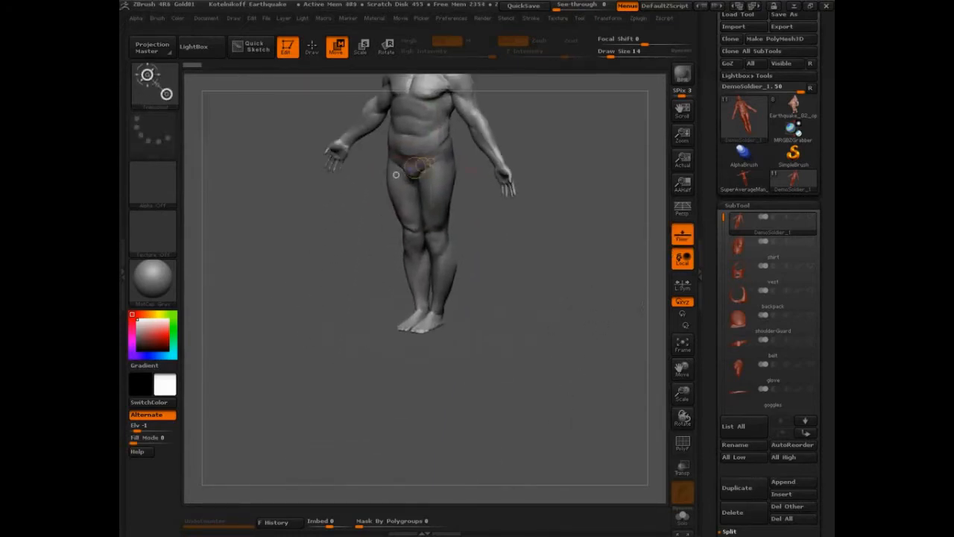
pyautogui.click(683, 210)
# Step: Annotate the viewport with a red floor-plane outline around the feet, axis strokes and the note "Floor Gyro"
pyautogui.hotkey('ctrl', 'shift', 'd')
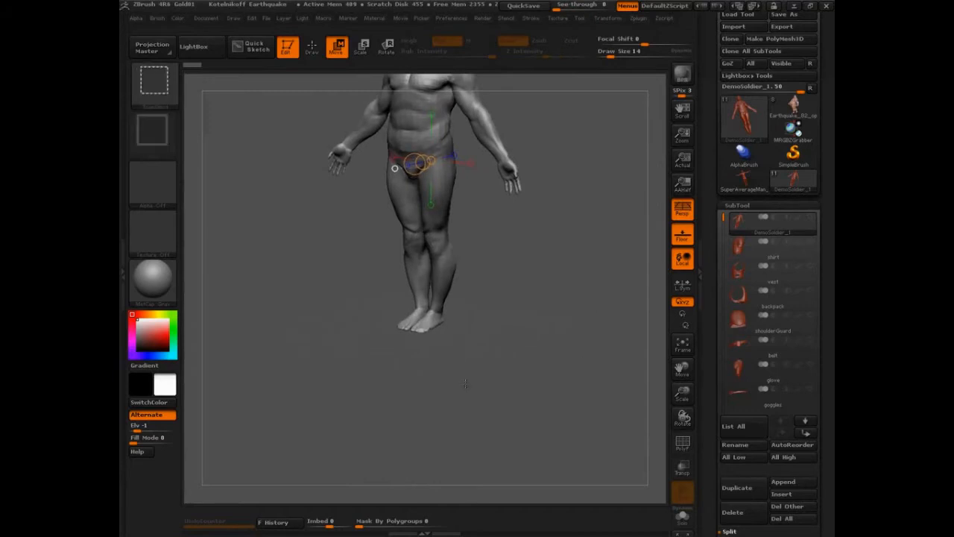
pyautogui.moveTo(279, 335)
pyautogui.mouseDown()
pyautogui.moveTo(404, 276)
pyautogui.moveTo(531, 351)
pyautogui.moveTo(479, 383)
pyautogui.mouseUp()
pyautogui.moveTo(272, 330); pyautogui.dragTo(481, 399)
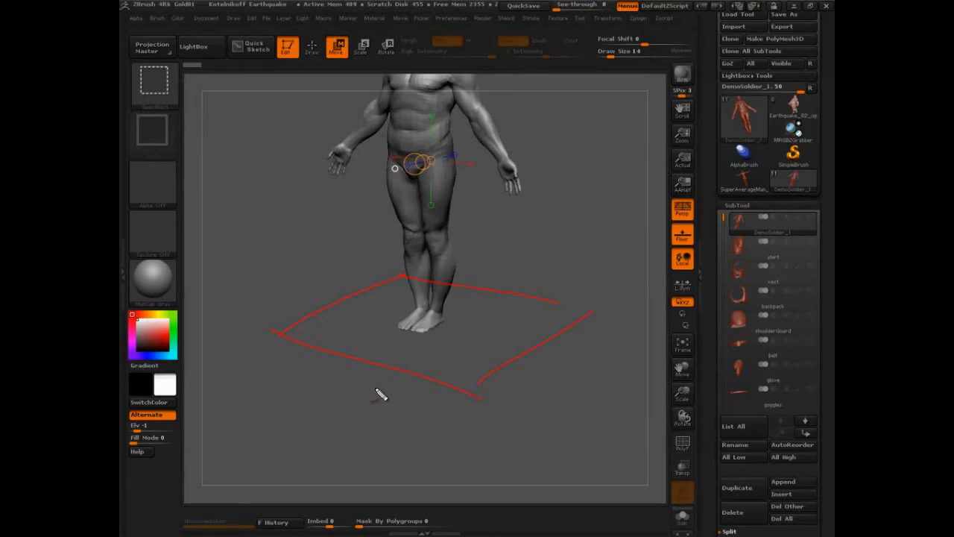
pyautogui.moveTo(423, 322)
pyautogui.mouseDown()
pyautogui.moveTo(396, 338)
pyautogui.moveTo(419, 267)
pyautogui.mouseUp()
pyautogui.moveTo(523, 116); pyautogui.dragTo(529, 133)
pyautogui.moveTo(520, 120)
pyautogui.mouseDown()
pyautogui.moveTo(553, 102)
pyautogui.moveTo(537, 120)
pyautogui.mouseUp()
pyautogui.moveTo(554, 102); pyautogui.dragTo(557, 127)
pyautogui.moveTo(574, 108); pyautogui.dragTo(596, 105)
pyautogui.moveTo(596, 105)
pyautogui.mouseDown()
pyautogui.moveTo(604, 97)
pyautogui.moveTo(617, 113)
pyautogui.mouseUp()
pyautogui.moveTo(558, 141); pyautogui.dragTo(594, 184)
pyautogui.moveTo(606, 135); pyautogui.dragTo(612, 157)
pyautogui.moveTo(620, 141); pyautogui.dragTo(634, 141)
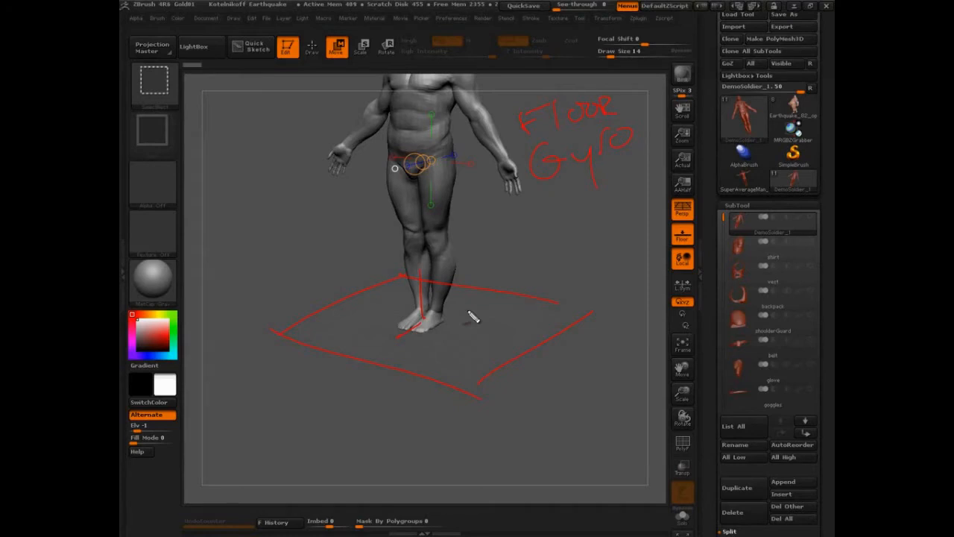
# Step: Sketch an annotation of a cube beside the soldier with an arrow pointing outward from it
pyautogui.moveTo(276, 183)
pyautogui.mouseDown()
pyautogui.moveTo(278, 226)
pyautogui.moveTo(324, 180)
pyautogui.mouseUp()
pyautogui.moveTo(324, 185); pyautogui.dragTo(329, 256)
pyautogui.moveTo(271, 233); pyautogui.dragTo(333, 263)
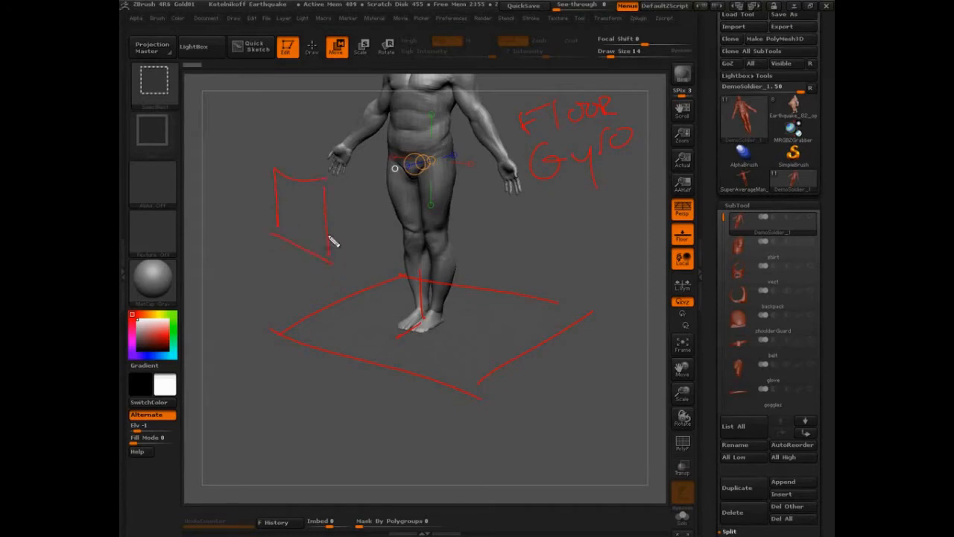
pyautogui.moveTo(325, 180); pyautogui.dragTo(397, 158)
pyautogui.moveTo(277, 175); pyautogui.dragTo(326, 158)
pyautogui.moveTo(319, 159); pyautogui.dragTo(382, 160)
pyautogui.moveTo(381, 160)
pyautogui.mouseDown()
pyautogui.moveTo(389, 217)
pyautogui.moveTo(331, 258)
pyautogui.mouseUp()
pyautogui.moveTo(325, 179); pyautogui.dragTo(329, 255)
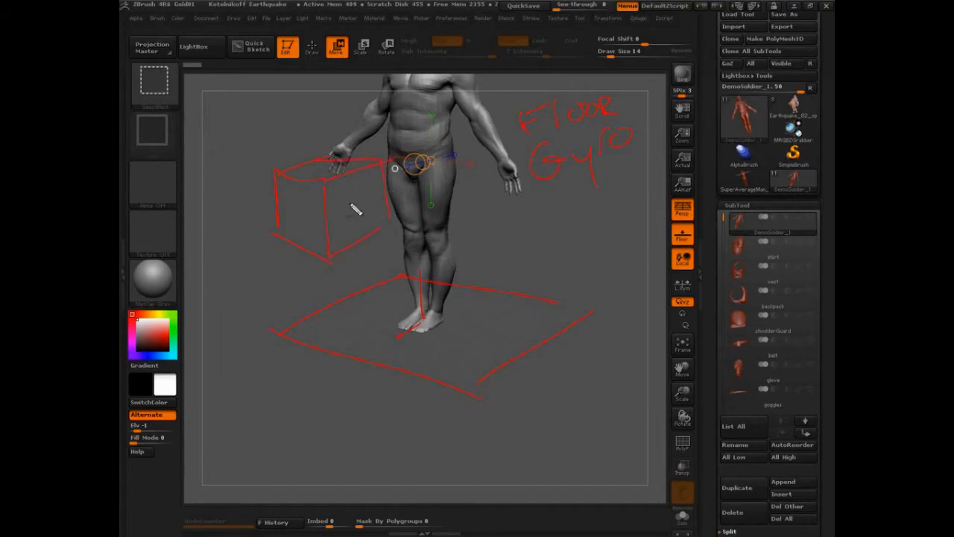
pyautogui.moveTo(276, 171); pyautogui.dragTo(278, 224)
pyautogui.moveTo(306, 220); pyautogui.dragTo(185, 240)
pyautogui.moveTo(216, 221); pyautogui.dragTo(186, 239)
pyautogui.moveTo(185, 240); pyautogui.dragTo(240, 241)
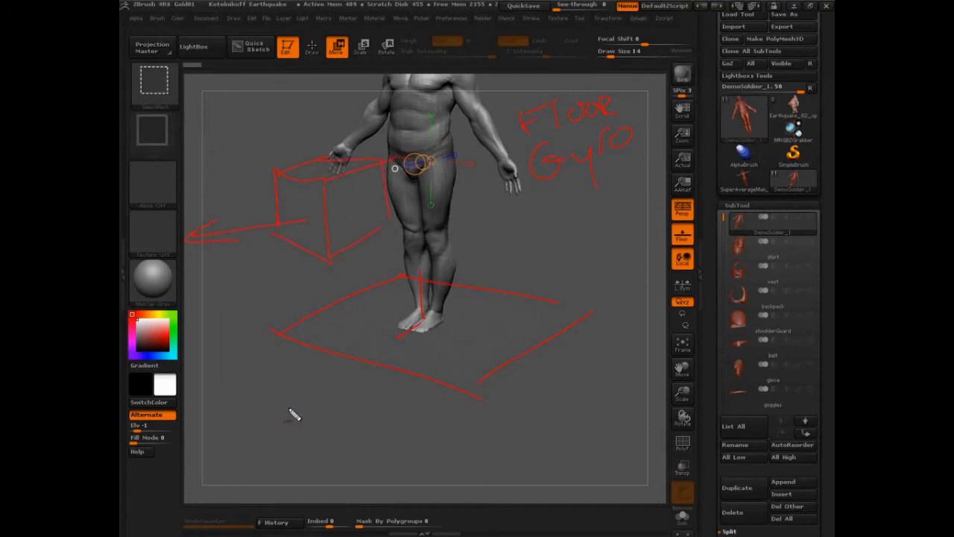
pyautogui.moveTo(281, 187)
pyautogui.mouseDown()
pyautogui.moveTo(279, 171)
pyautogui.moveTo(219, 123)
pyautogui.moveTo(223, 97)
pyautogui.mouseUp()
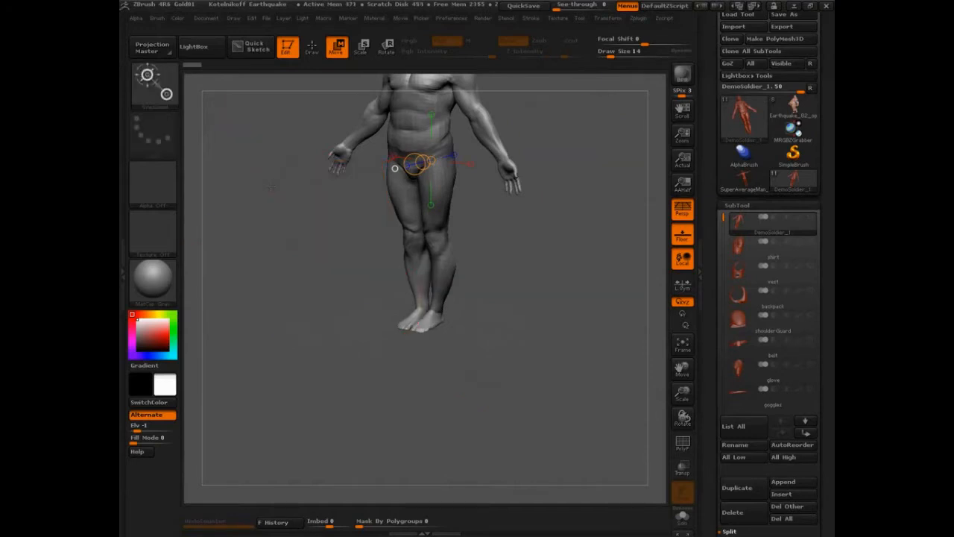
# Step: Examine the soldier's head, torso and hips from front and three-quarter angles
pyautogui.moveTo(566, 313)
pyautogui.mouseDown()
pyautogui.moveTo(597, 313)
pyautogui.moveTo(597, 328)
pyautogui.mouseUp()
pyautogui.keyDown('alt'); pyautogui.moveTo(522, 223); pyautogui.dragTo(471, 512); pyautogui.keyUp('alt')
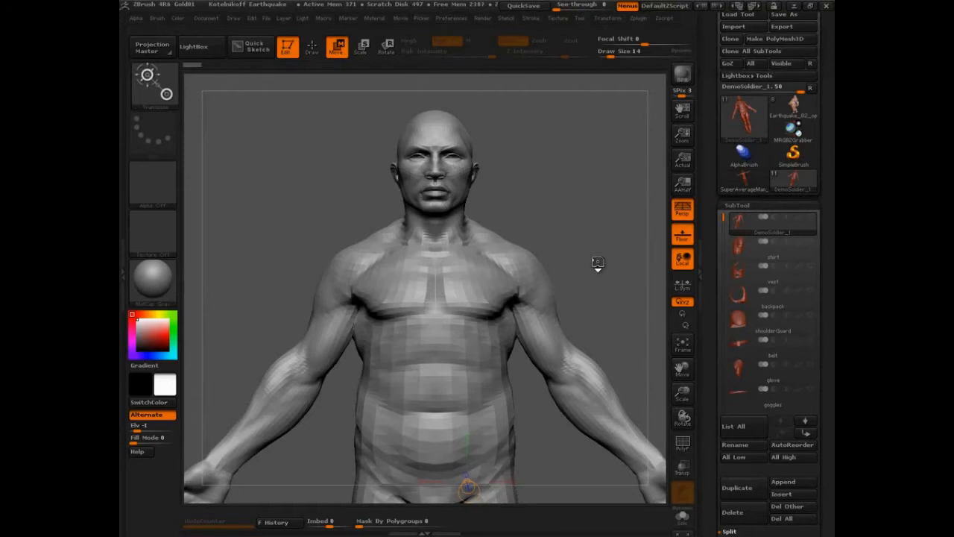
pyautogui.hotkey('ctrl', 's')
pyautogui.moveTo(595, 276)
pyautogui.mouseDown()
pyautogui.moveTo(559, 282)
pyautogui.moveTo(580, 284)
pyautogui.moveTo(589, 267)
pyautogui.moveTo(586, 326)
pyautogui.mouseUp()
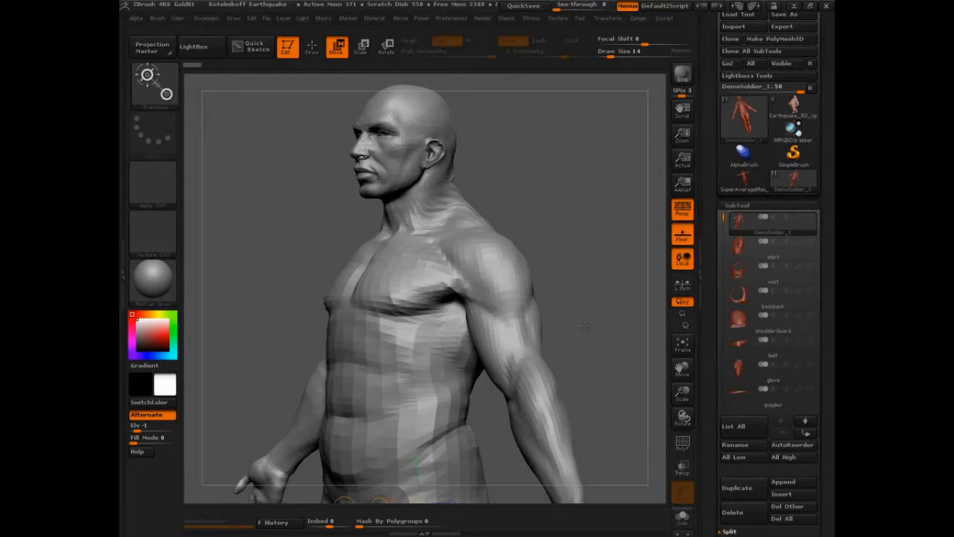
pyautogui.moveTo(590, 274); pyautogui.dragTo(635, 291)
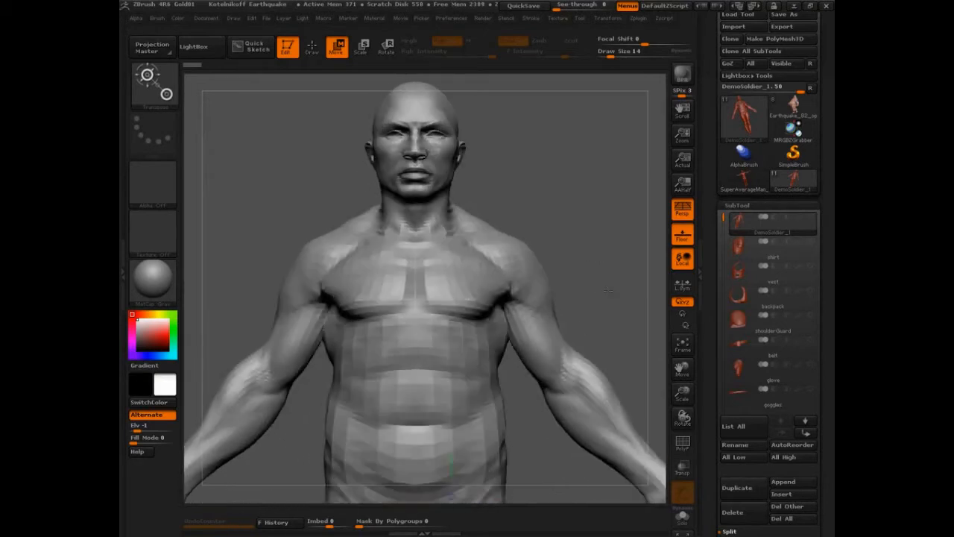
pyautogui.moveTo(611, 326)
pyautogui.keyDown('alt'); pyautogui.mouseDown()
pyautogui.moveTo(613, 284)
pyautogui.moveTo(589, 320)
pyautogui.moveTo(589, 296)
pyautogui.moveTo(626, 307)
pyautogui.mouseUp(); pyautogui.keyUp('alt')
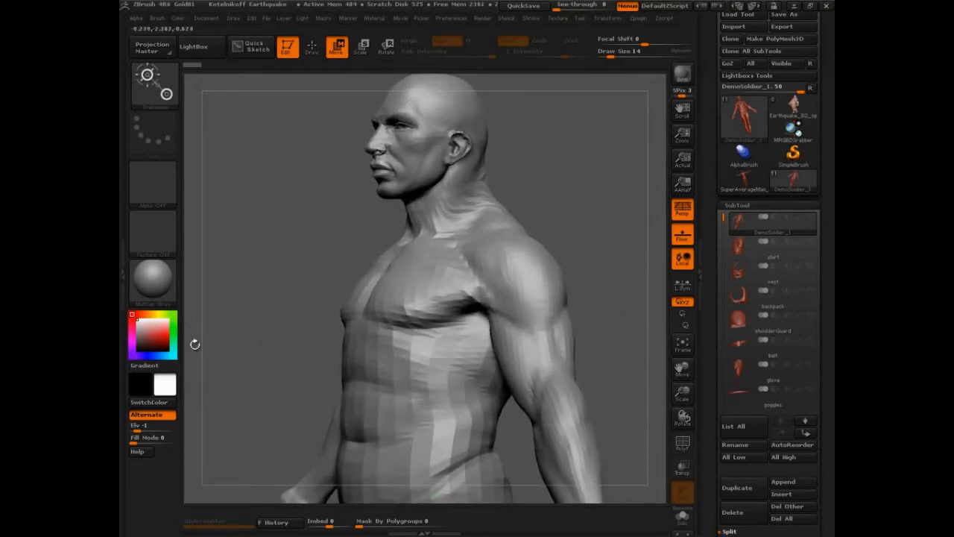
pyautogui.moveTo(195, 344); pyautogui.dragTo(290, 340)
pyautogui.keyDown('alt'); pyautogui.moveTo(610, 350); pyautogui.dragTo(601, 177); pyautogui.keyUp('alt')
pyautogui.moveTo(630, 217)
pyautogui.mouseDown()
pyautogui.moveTo(605, 223)
pyautogui.moveTo(617, 278)
pyautogui.moveTo(627, 207)
pyautogui.mouseUp()
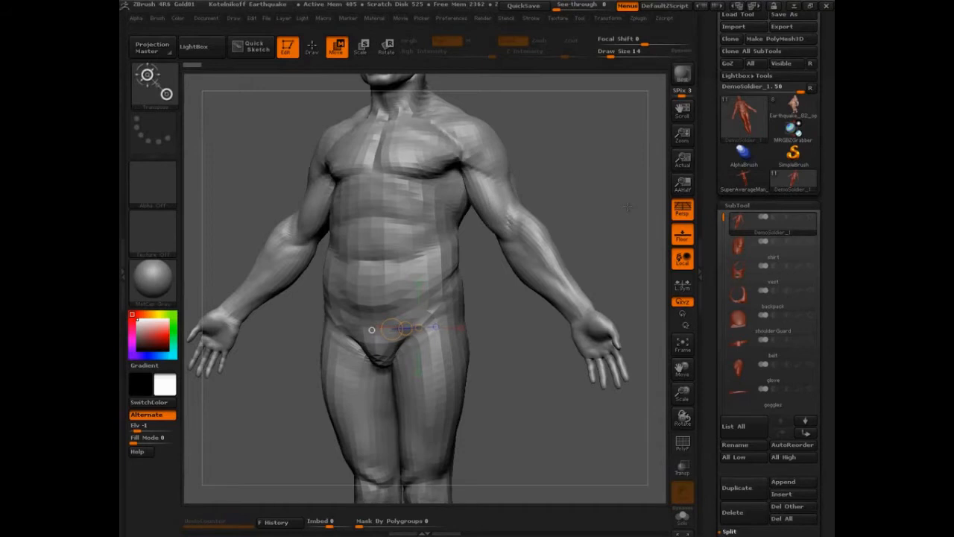
# Step: Mask the soldier's left leg with a topology mask pulled from the thigh up toward the torso
pyautogui.moveTo(629, 207); pyautogui.dragTo(562, 346)
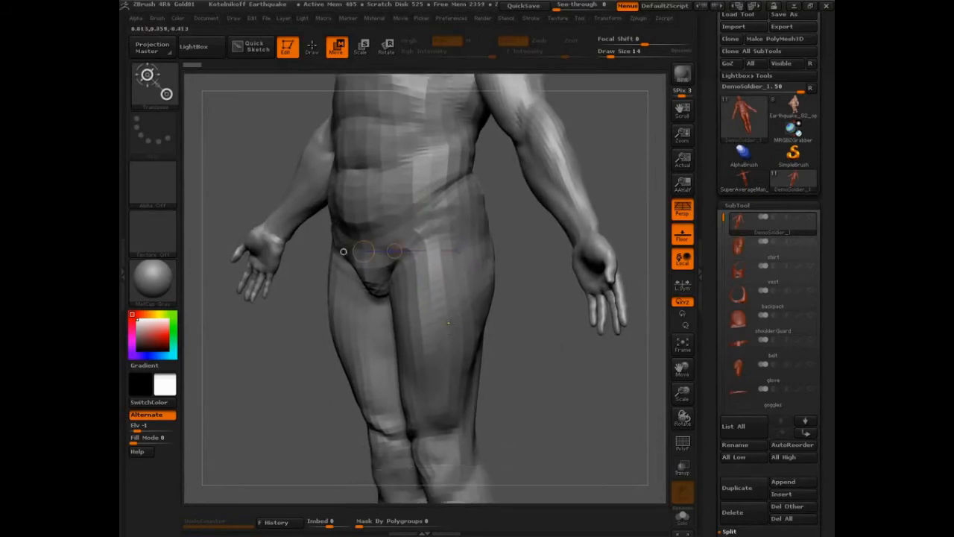
pyautogui.keyDown('ctrl'); pyautogui.moveTo(450, 320); pyautogui.dragTo(389, 114); pyautogui.keyUp('ctrl')
pyautogui.moveTo(589, 216)
pyautogui.mouseDown()
pyautogui.moveTo(641, 222)
pyautogui.moveTo(617, 306)
pyautogui.moveTo(604, 279)
pyautogui.moveTo(525, 290)
pyautogui.mouseUp()
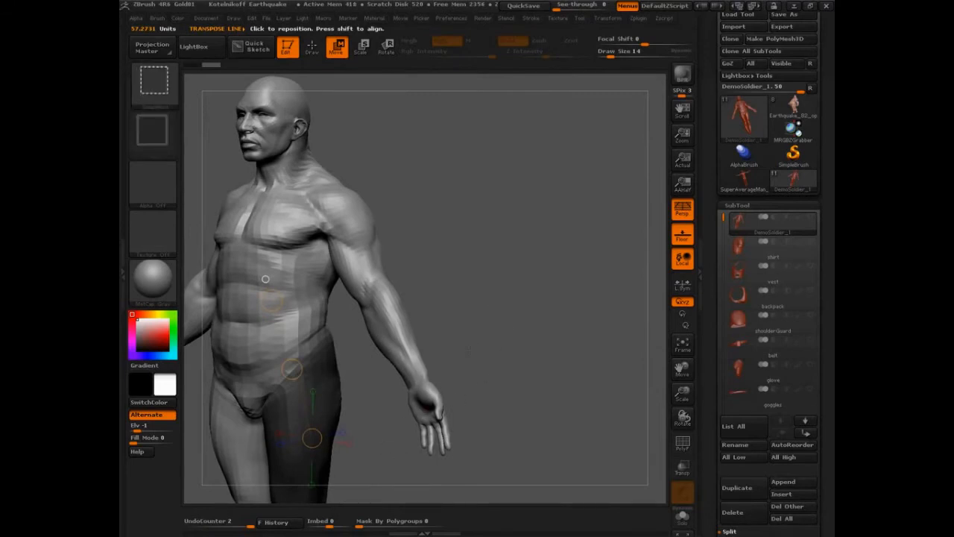
# Step: Write the annotations "Move parts" and "organic character" beside the soldier, each with a leading arrow
pyautogui.moveTo(382, 111)
pyautogui.mouseDown()
pyautogui.moveTo(383, 132)
pyautogui.moveTo(409, 133)
pyautogui.moveTo(421, 100)
pyautogui.mouseUp()
pyautogui.moveTo(435, 105); pyautogui.dragTo(506, 155)
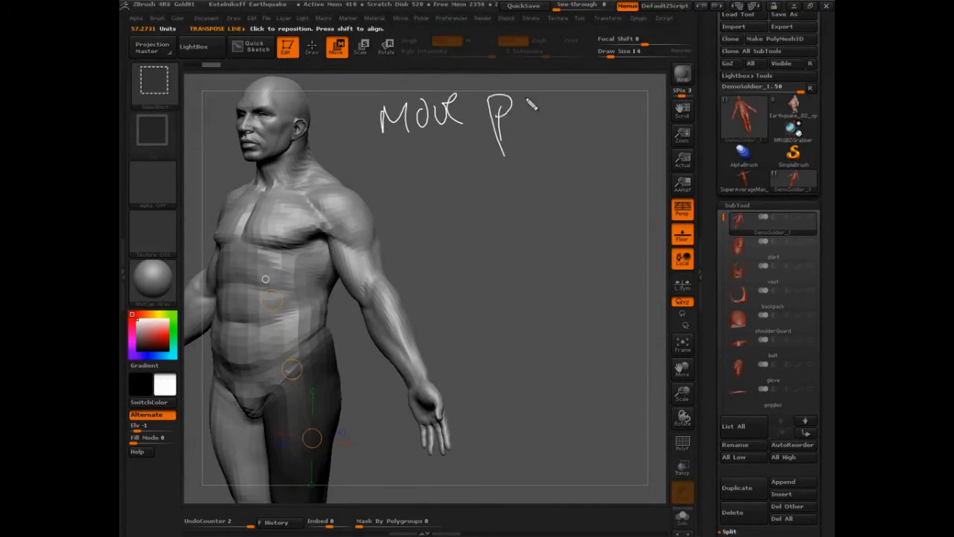
pyautogui.moveTo(523, 104); pyautogui.dragTo(538, 118)
pyautogui.click(567, 107)
pyautogui.moveTo(542, 69); pyautogui.dragTo(556, 128)
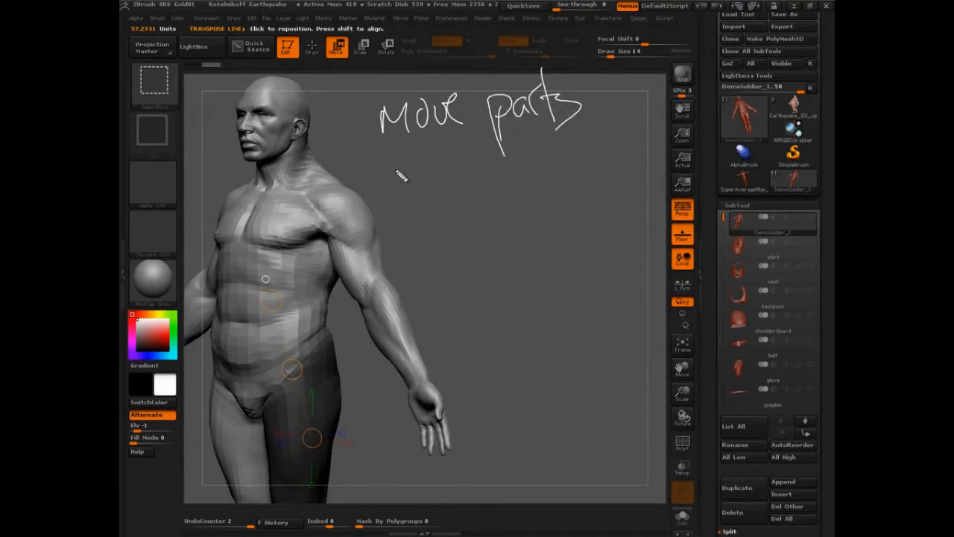
pyautogui.moveTo(403, 159)
pyautogui.mouseDown()
pyautogui.moveTo(428, 161)
pyautogui.moveTo(470, 186)
pyautogui.moveTo(581, 127)
pyautogui.moveTo(607, 160)
pyautogui.moveTo(641, 153)
pyautogui.moveTo(671, 163)
pyautogui.moveTo(687, 147)
pyautogui.moveTo(712, 157)
pyautogui.mouseUp()
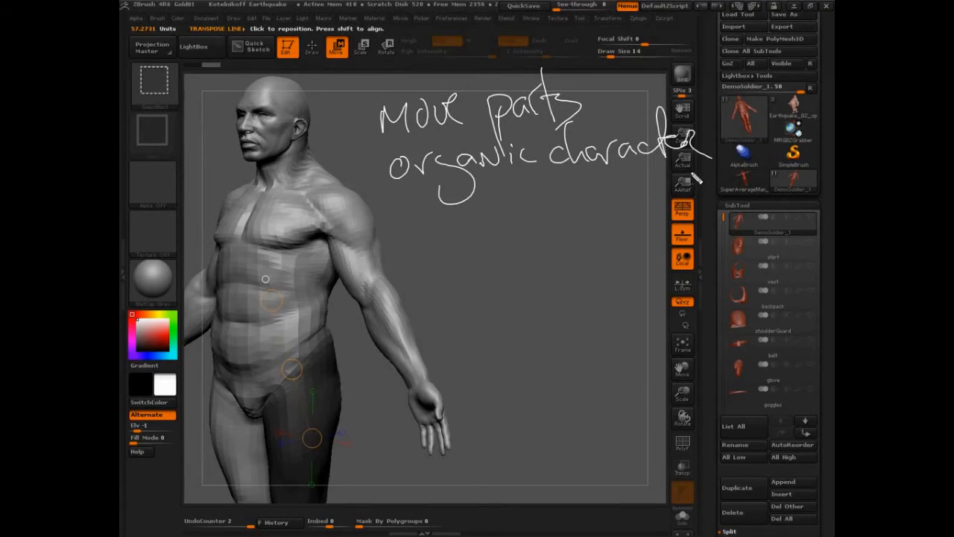
pyautogui.moveTo(363, 191)
pyautogui.mouseDown()
pyautogui.moveTo(387, 177)
pyautogui.moveTo(380, 189)
pyautogui.mouseUp()
pyautogui.moveTo(347, 129)
pyautogui.mouseDown()
pyautogui.moveTo(377, 124)
pyautogui.moveTo(367, 134)
pyautogui.mouseUp()
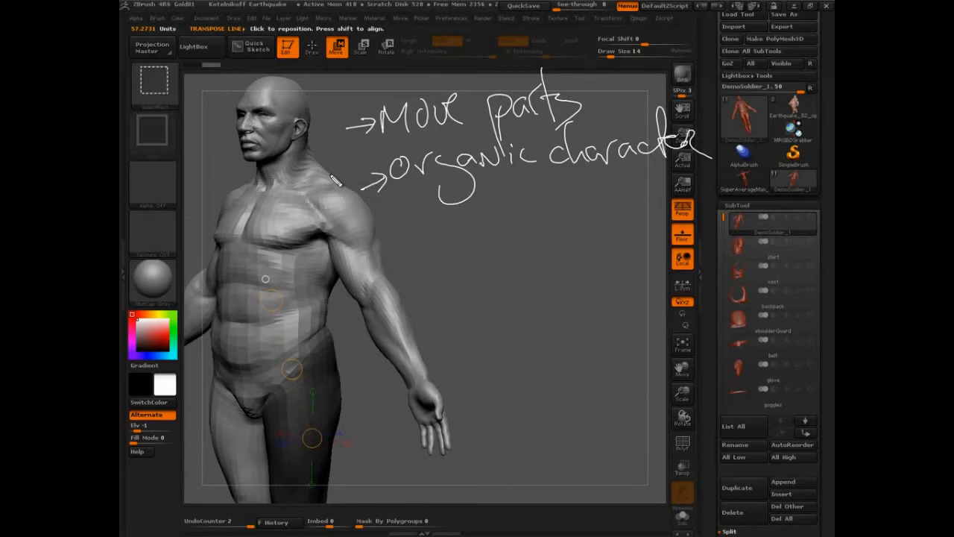
# Step: Write a third arrowed annotation reading "pos" and "Moving lots of parts in a way", with dashes underneath
pyautogui.moveTo(374, 235)
pyautogui.mouseDown()
pyautogui.moveTo(400, 220)
pyautogui.moveTo(392, 228)
pyautogui.mouseUp()
pyautogui.moveTo(417, 211)
pyautogui.mouseDown()
pyautogui.moveTo(420, 253)
pyautogui.moveTo(431, 217)
pyautogui.mouseUp()
pyautogui.moveTo(448, 209); pyautogui.dragTo(456, 222)
pyautogui.moveTo(422, 276)
pyautogui.mouseDown()
pyautogui.moveTo(442, 252)
pyautogui.moveTo(455, 265)
pyautogui.mouseUp()
pyautogui.moveTo(468, 243); pyautogui.dragTo(491, 240)
pyautogui.moveTo(501, 239)
pyautogui.mouseDown()
pyautogui.moveTo(502, 253)
pyautogui.moveTo(537, 257)
pyautogui.moveTo(542, 286)
pyautogui.mouseUp()
pyautogui.moveTo(574, 200)
pyautogui.mouseDown()
pyautogui.moveTo(575, 245)
pyautogui.moveTo(596, 237)
pyautogui.mouseUp()
pyautogui.moveTo(607, 191); pyautogui.dragTo(616, 250)
pyautogui.moveTo(659, 222); pyautogui.dragTo(654, 226)
pyautogui.moveTo(673, 182); pyautogui.dragTo(660, 237)
pyautogui.moveTo(463, 289); pyautogui.dragTo(500, 298)
pyautogui.moveTo(510, 295)
pyautogui.mouseDown()
pyautogui.moveTo(521, 278)
pyautogui.moveTo(528, 292)
pyautogui.mouseUp()
pyautogui.moveTo(538, 277); pyautogui.dragTo(553, 292)
pyautogui.moveTo(570, 261); pyautogui.dragTo(576, 275)
pyautogui.moveTo(596, 264)
pyautogui.mouseDown()
pyautogui.moveTo(601, 276)
pyautogui.moveTo(620, 274)
pyautogui.mouseUp()
pyautogui.moveTo(633, 257)
pyautogui.mouseDown()
pyautogui.moveTo(641, 269)
pyautogui.moveTo(691, 258)
pyautogui.moveTo(700, 276)
pyautogui.mouseUp()
pyautogui.moveTo(660, 290); pyautogui.dragTo(646, 291)
pyautogui.moveTo(471, 328); pyautogui.dragTo(477, 325)
pyautogui.moveTo(505, 316); pyautogui.dragTo(515, 317)
pyautogui.moveTo(541, 308); pyautogui.dragTo(599, 302)
pyautogui.moveTo(636, 294); pyautogui.dragTo(652, 291)
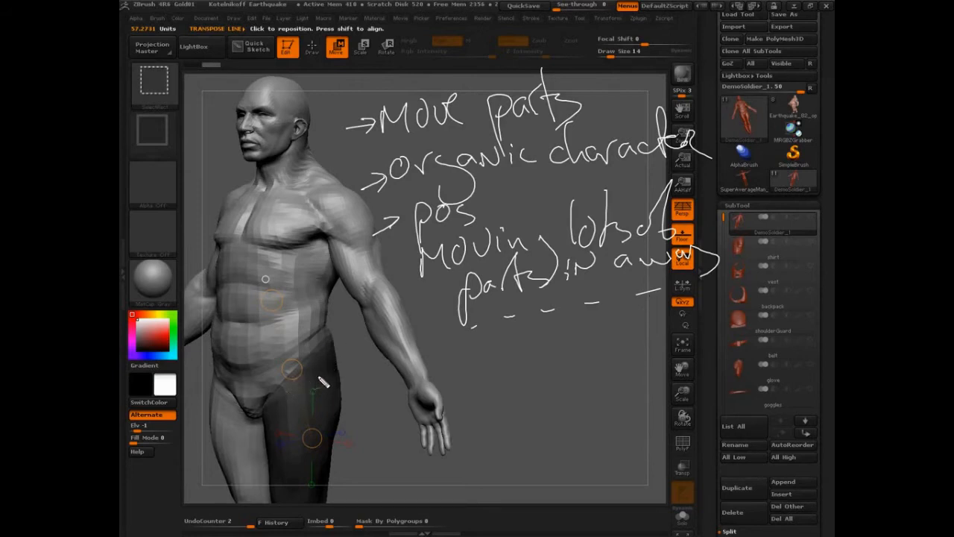
# Step: Circle the third note, complete its first word as "posing" and put the phrase in quotation marks before clearing the annotations
pyautogui.moveTo(745, 220)
pyautogui.mouseDown()
pyautogui.moveTo(389, 322)
pyautogui.moveTo(529, 164)
pyautogui.mouseUp()
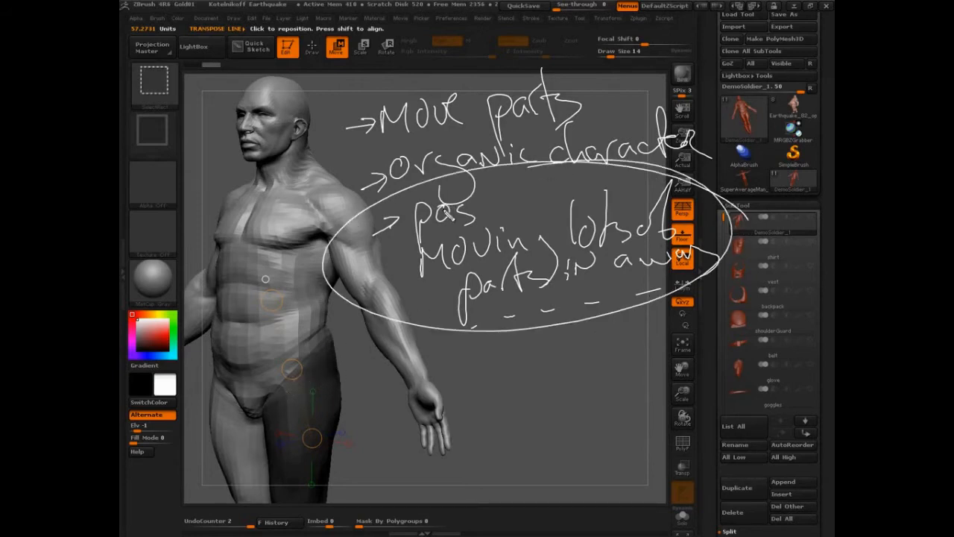
pyautogui.moveTo(489, 200)
pyautogui.mouseDown()
pyautogui.moveTo(494, 217)
pyautogui.moveTo(521, 186)
pyautogui.moveTo(530, 194)
pyautogui.mouseUp()
pyautogui.moveTo(392, 250); pyautogui.dragTo(405, 256)
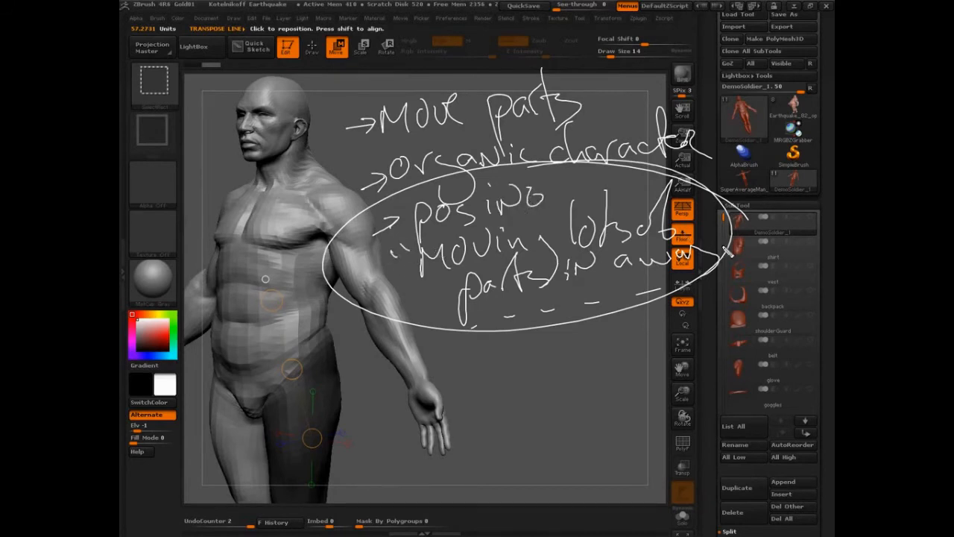
pyautogui.moveTo(711, 232); pyautogui.dragTo(711, 238)
pyautogui.moveTo(716, 231); pyautogui.dragTo(715, 237)
pyautogui.press('Escape')
# Step: Draw a Transpose line from the left hip up to the waist and mask the left leg by topology again
pyautogui.moveTo(488, 347)
pyautogui.mouseDown()
pyautogui.moveTo(447, 350)
pyautogui.moveTo(488, 354)
pyautogui.moveTo(422, 410)
pyautogui.moveTo(506, 365)
pyautogui.moveTo(518, 347)
pyautogui.moveTo(510, 374)
pyautogui.mouseUp()
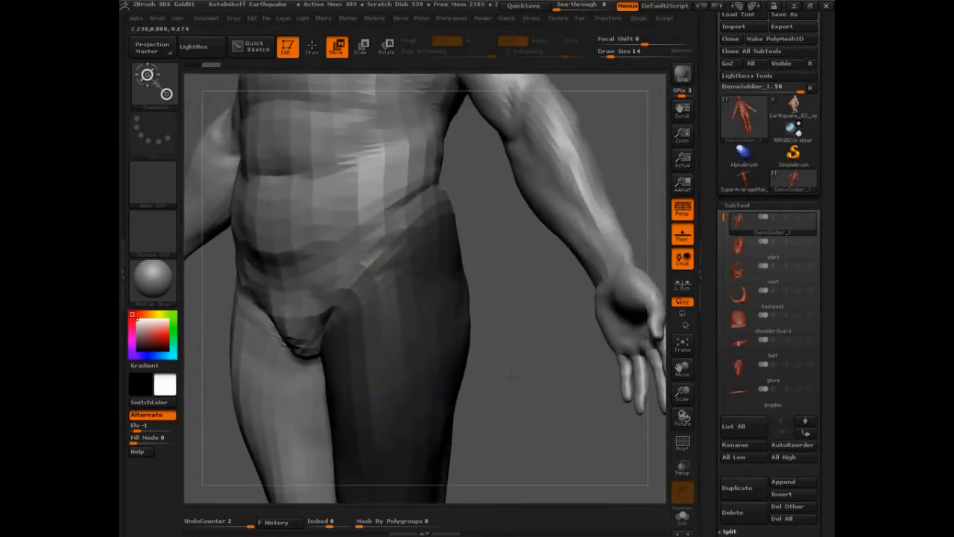
pyautogui.moveTo(420, 263); pyautogui.dragTo(394, 155)
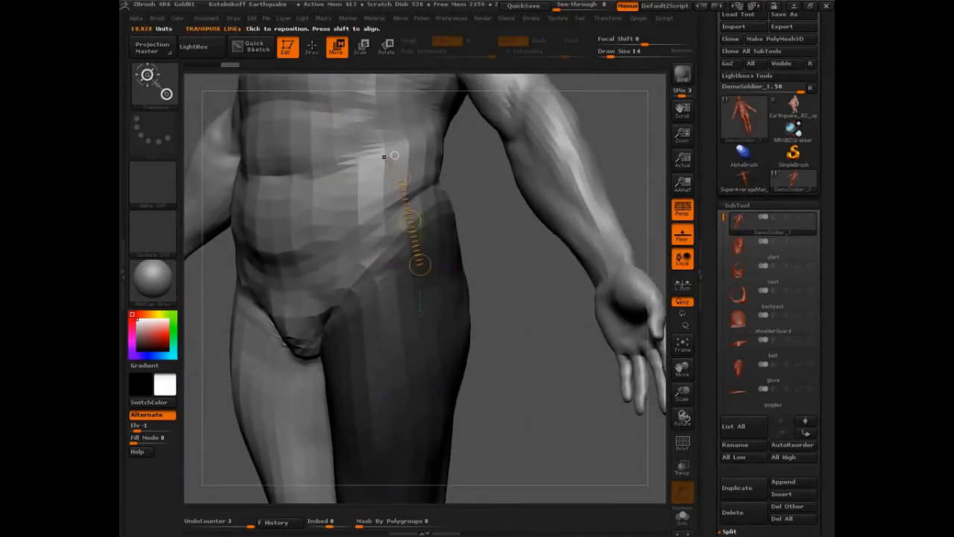
pyautogui.keyDown('ctrl'); pyautogui.moveTo(387, 309); pyautogui.dragTo(359, 188); pyautogui.keyUp('ctrl')
# Step: Mask the torso and legs by topology with a drag outward from the hip, leaving the arms unmasked
pyautogui.keyDown('alt'); pyautogui.moveTo(522, 335); pyautogui.dragTo(567, 203); pyautogui.keyUp('alt')
pyautogui.keyDown('alt'); pyautogui.moveTo(365, 228); pyautogui.dragTo(403, 256); pyautogui.keyUp('alt')
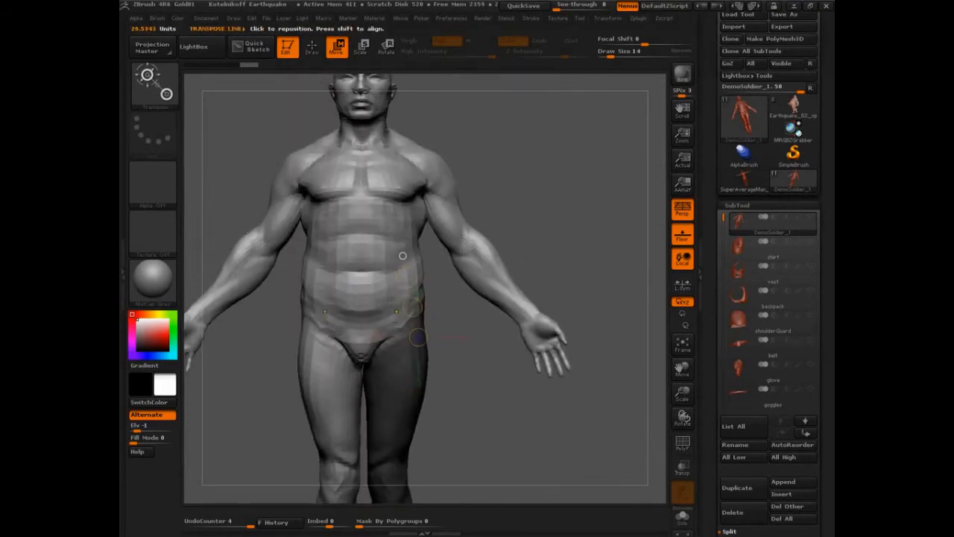
pyautogui.moveTo(394, 308)
pyautogui.keyDown('ctrl'); pyautogui.mouseDown()
pyautogui.moveTo(391, 185)
pyautogui.moveTo(399, 155)
pyautogui.moveTo(432, 152)
pyautogui.moveTo(509, 267)
pyautogui.moveTo(505, 251)
pyautogui.moveTo(555, 300)
pyautogui.mouseUp(); pyautogui.keyUp('ctrl')
pyautogui.moveTo(510, 296); pyautogui.dragTo(485, 272)
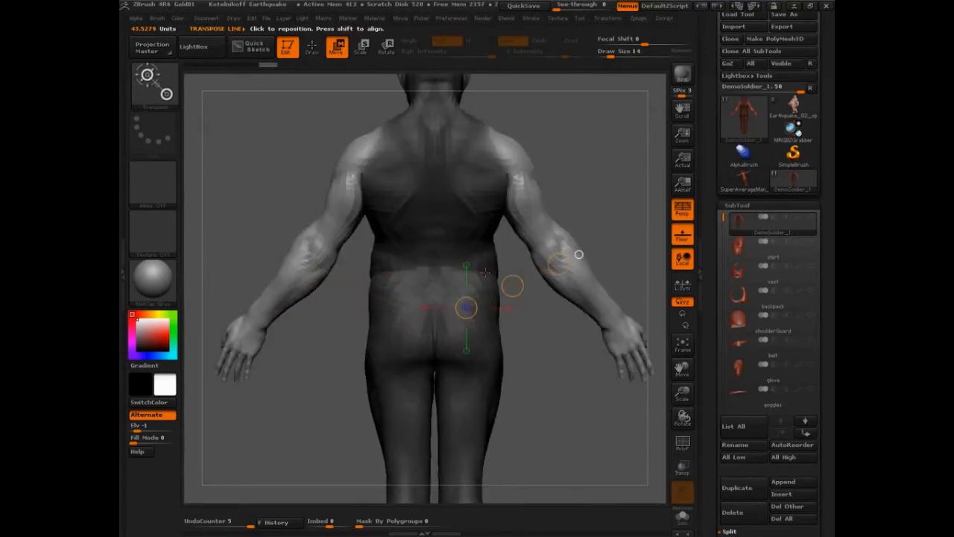
# Step: Mask the abdomen and legs by topology with a Transpose drag from the abdomen up to the chest
pyautogui.moveTo(538, 297); pyautogui.dragTo(526, 273)
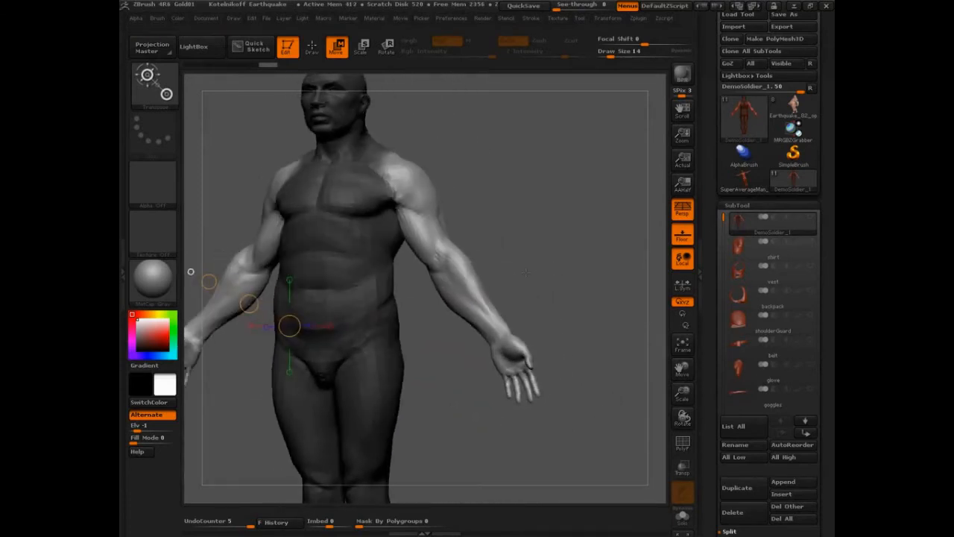
pyautogui.moveTo(589, 297); pyautogui.dragTo(520, 296)
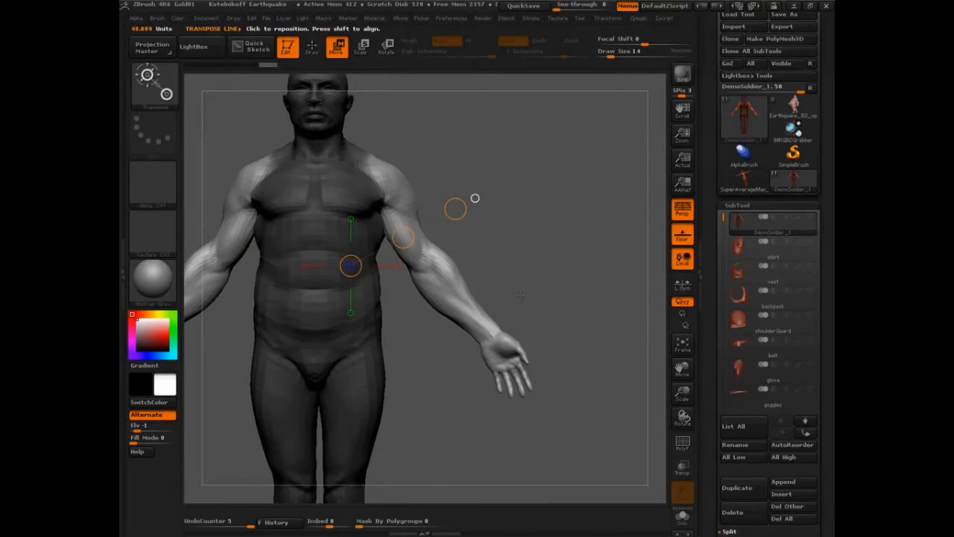
pyautogui.moveTo(520, 296); pyautogui.dragTo(559, 337)
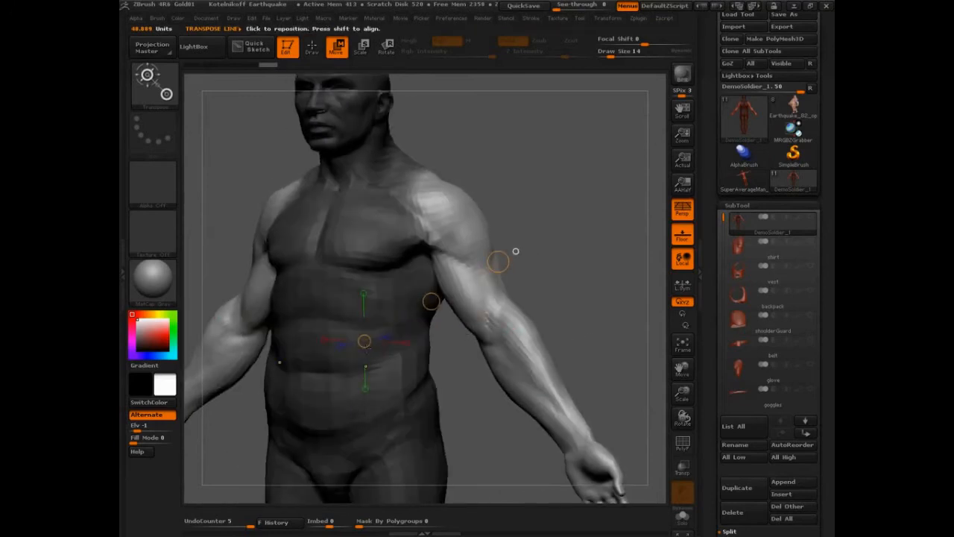
pyautogui.keyDown('ctrl'); pyautogui.moveTo(336, 319); pyautogui.dragTo(371, 259); pyautogui.keyUp('ctrl')
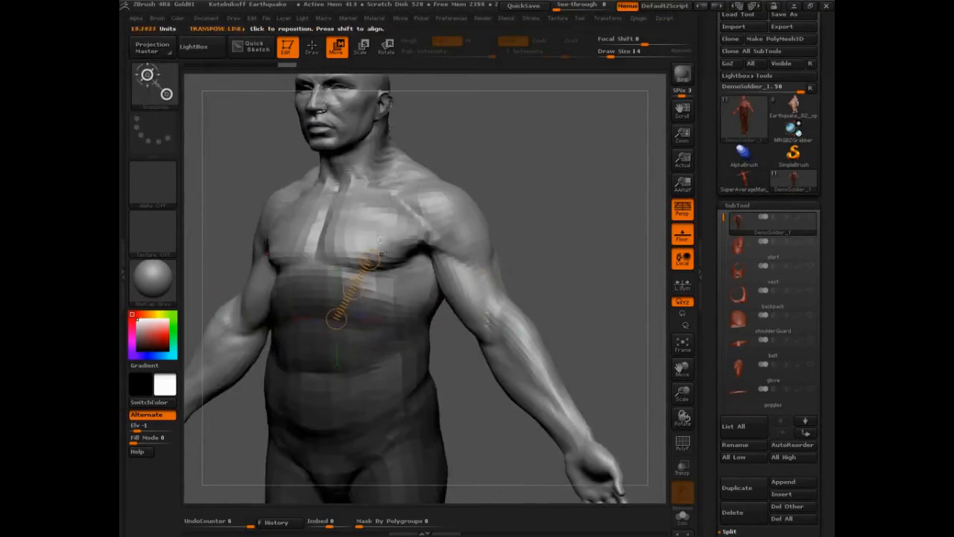
pyautogui.moveTo(517, 309); pyautogui.dragTo(510, 267)
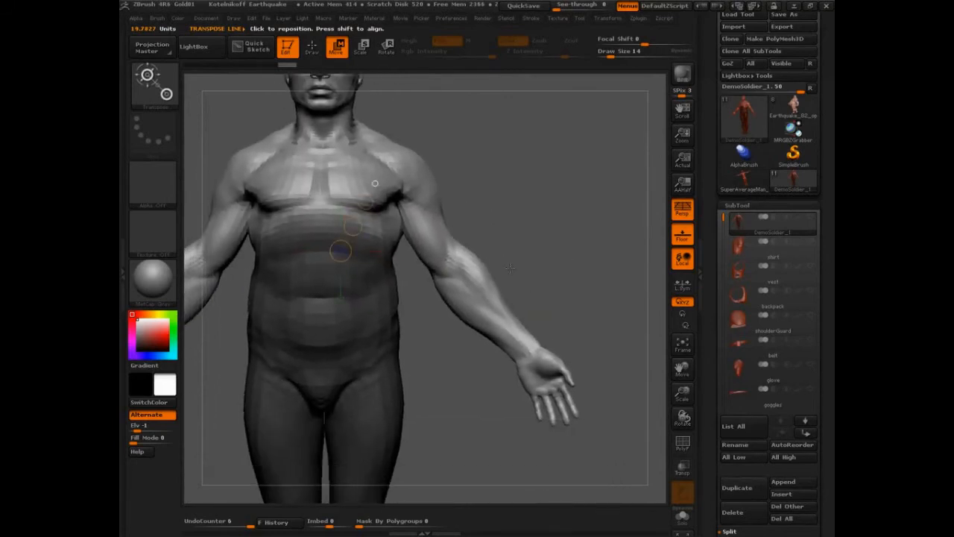
# Step: Mask the body by topology with a long drag from the left hip out to the hand, sketch along the arm and clear the sketch
pyautogui.moveTo(368, 350)
pyautogui.keyDown('ctrl'); pyautogui.mouseDown()
pyautogui.moveTo(371, 198)
pyautogui.moveTo(402, 224)
pyautogui.moveTo(443, 211)
pyautogui.moveTo(436, 342)
pyautogui.mouseUp(); pyautogui.keyUp('ctrl')
pyautogui.moveTo(502, 336)
pyautogui.keyDown('ctrl'); pyautogui.mouseDown()
pyautogui.moveTo(563, 382)
pyautogui.moveTo(546, 382)
pyautogui.moveTo(429, 237)
pyautogui.moveTo(445, 217)
pyautogui.moveTo(464, 233)
pyautogui.mouseUp(); pyautogui.keyUp('ctrl')
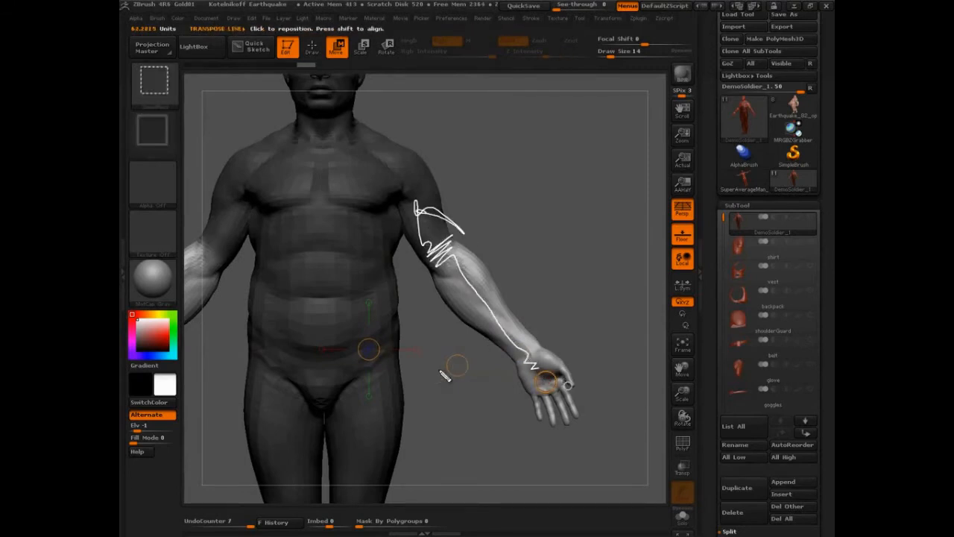
pyautogui.press('Escape')
# Step: Sketch a short line with end marks from the chest across to the left shoulder, above the armpit, and clear it
pyautogui.moveTo(440, 370); pyautogui.dragTo(574, 380)
pyautogui.moveTo(594, 208)
pyautogui.keyDown('alt'); pyautogui.mouseDown()
pyautogui.moveTo(564, 302)
pyautogui.moveTo(564, 329)
pyautogui.moveTo(579, 333)
pyautogui.mouseUp(); pyautogui.keyUp('alt')
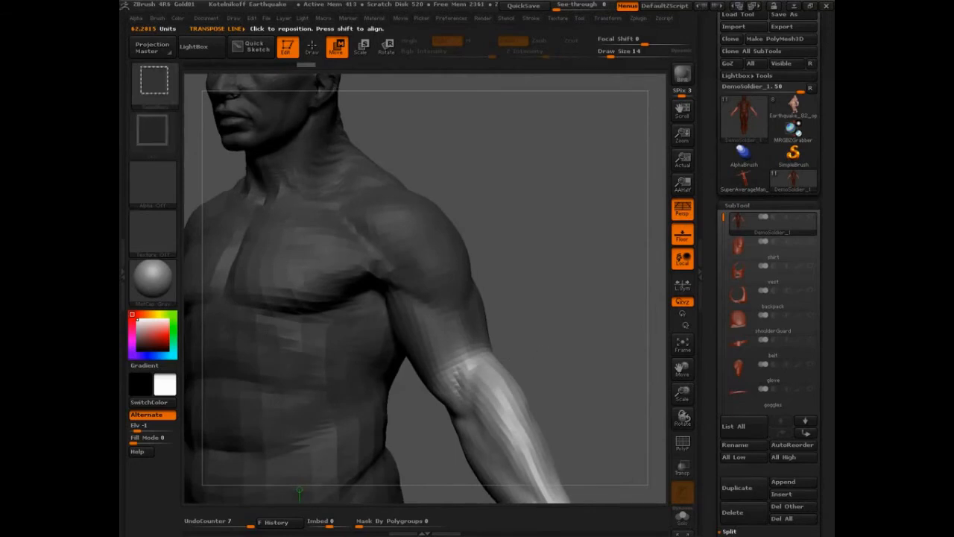
pyautogui.hotkey('ctrl', 'shift', 'd')
pyautogui.moveTo(340, 283)
pyautogui.mouseDown()
pyautogui.moveTo(404, 255)
pyautogui.moveTo(409, 262)
pyautogui.mouseUp()
pyautogui.moveTo(329, 249); pyautogui.dragTo(339, 283)
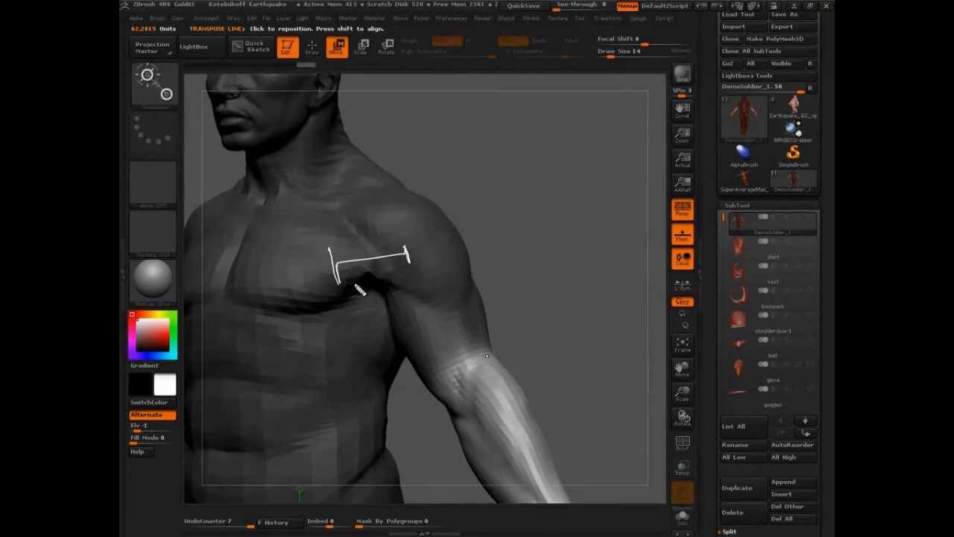
pyautogui.press('Escape')
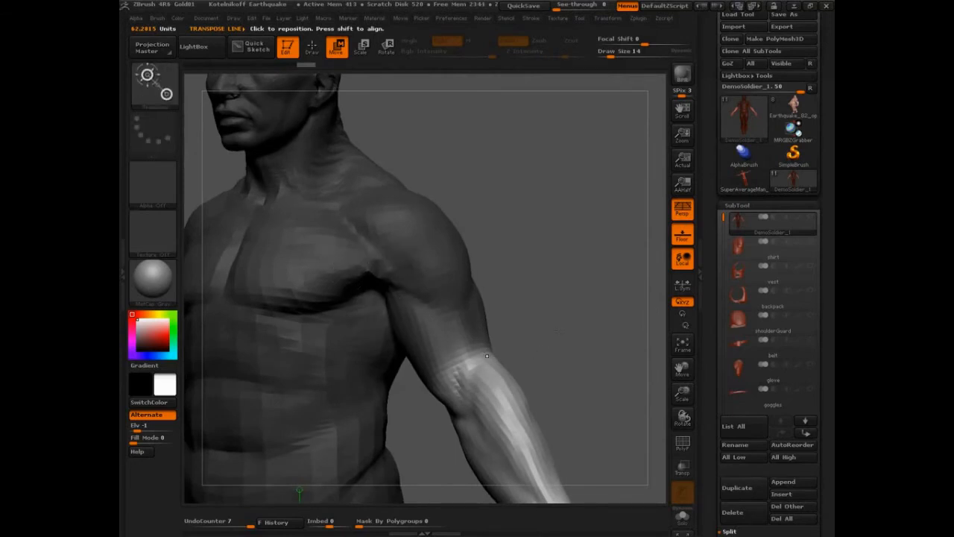
# Step: Mask the head, torso and legs by topology with a short drag from the chest edge toward the left armpit, leaving the arms unmasked
pyautogui.keyDown('ctrl'); pyautogui.moveTo(354, 276); pyautogui.dragTo(379, 271); pyautogui.keyUp('ctrl')
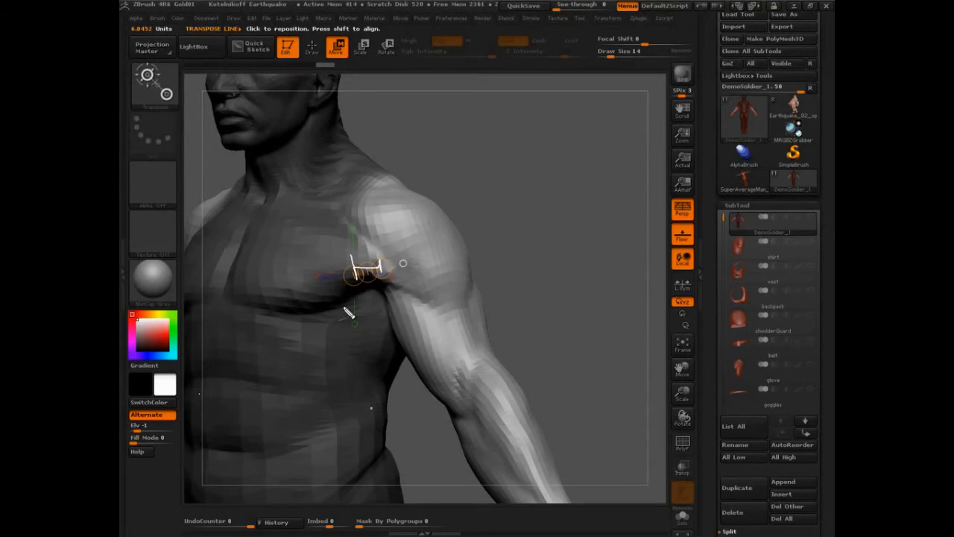
pyautogui.press('Escape')
pyautogui.moveTo(522, 365)
pyautogui.mouseDown()
pyautogui.moveTo(580, 350)
pyautogui.moveTo(564, 344)
pyautogui.moveTo(527, 268)
pyautogui.moveTo(555, 298)
pyautogui.mouseUp()
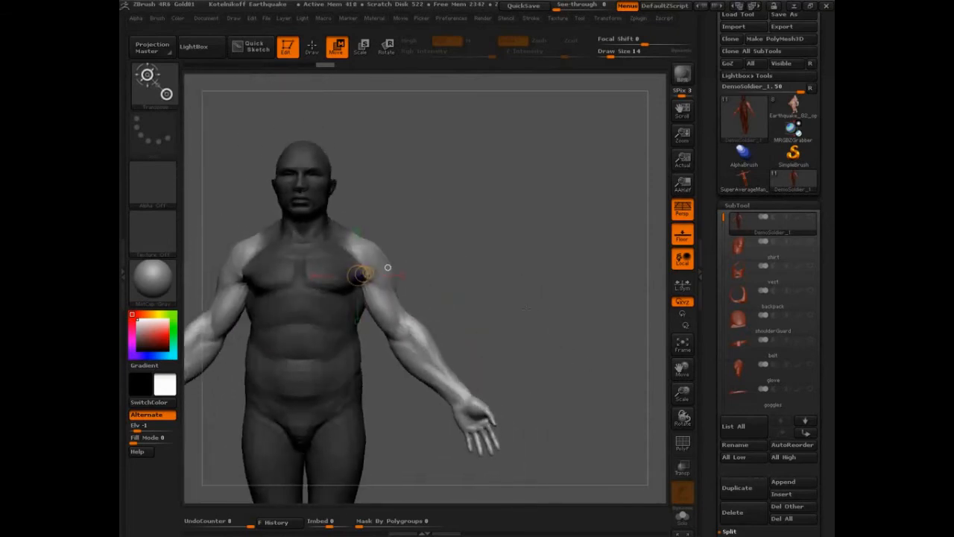
pyautogui.press('space')
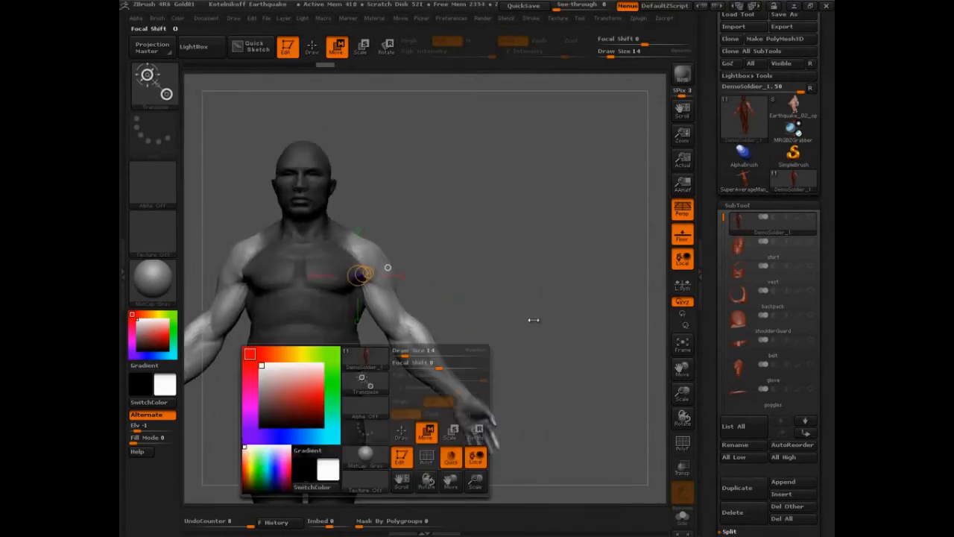
pyautogui.click(369, 357)
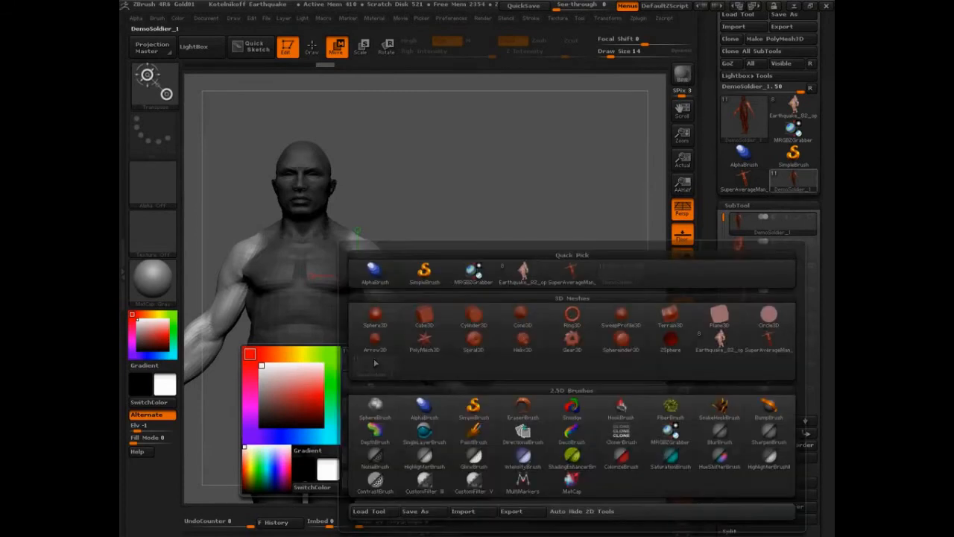
pyautogui.moveTo(341, 245)
pyautogui.mouseDown()
pyautogui.moveTo(309, 266)
pyautogui.moveTo(351, 237)
pyautogui.moveTo(340, 262)
pyautogui.moveTo(335, 248)
pyautogui.mouseUp()
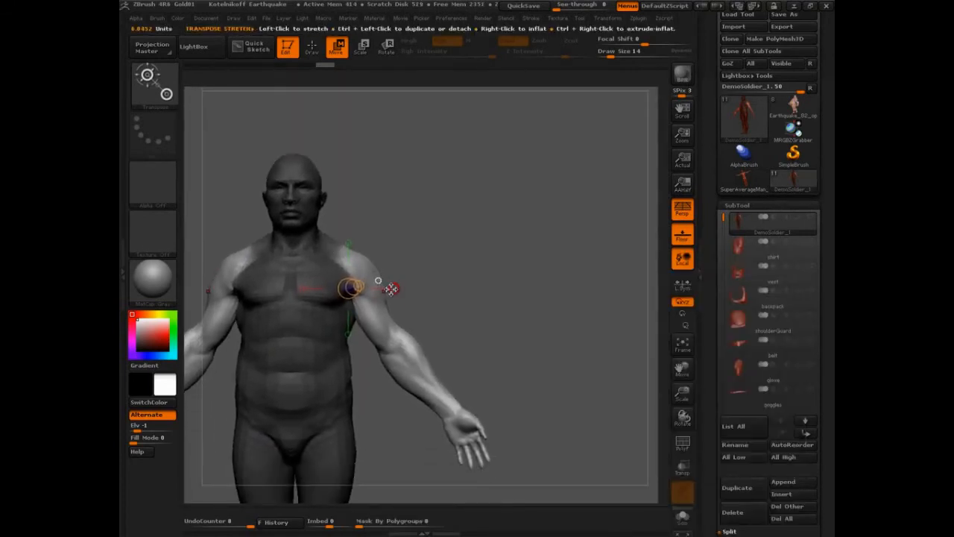
# Step: Clear the body's mask in Draw mode and return to the Move Transpose mode
pyautogui.click(319, 55)
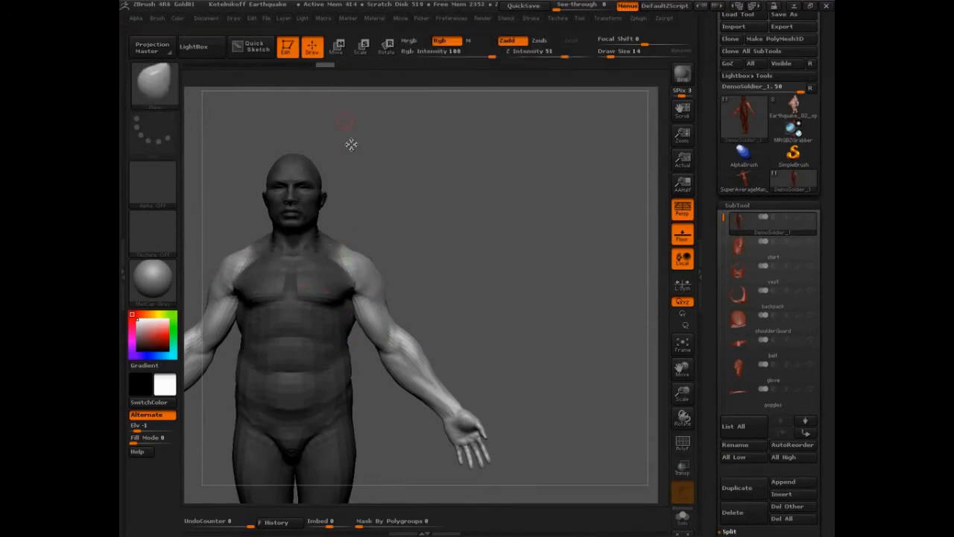
pyautogui.moveTo(421, 262); pyautogui.dragTo(521, 259)
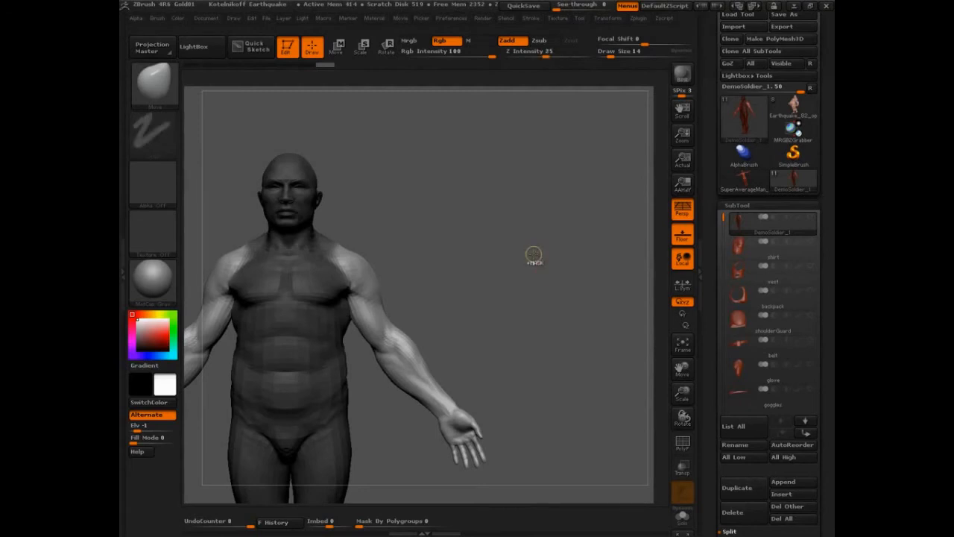
pyautogui.moveTo(528, 265); pyautogui.dragTo(467, 225)
pyautogui.click(336, 47)
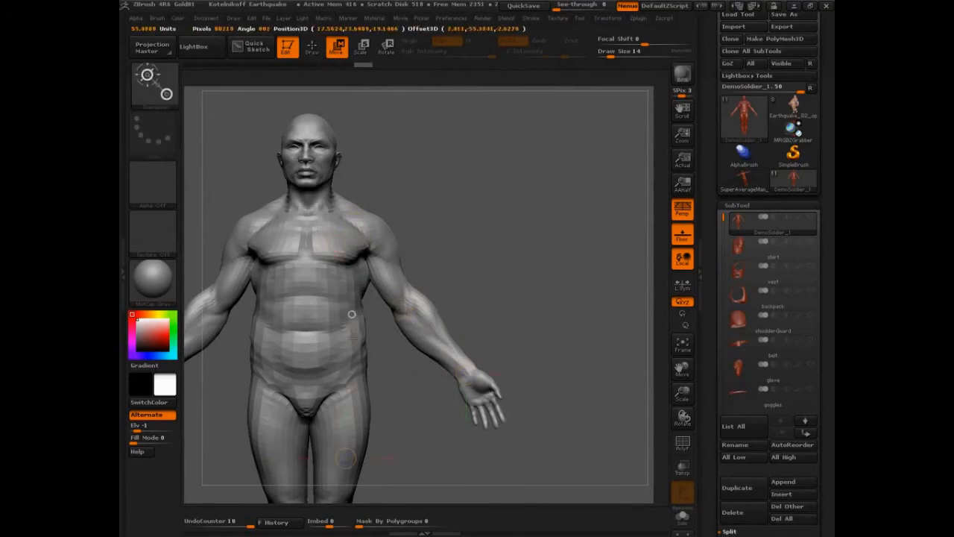
# Step: Mask the body by topology from the pelvis down the thigh and again from the hip to the ankle, clearing the mask at the end
pyautogui.keyDown('ctrl'); pyautogui.moveTo(317, 386); pyautogui.dragTo(332, 477); pyautogui.keyUp('ctrl')
pyautogui.keyDown('alt'); pyautogui.moveTo(424, 447); pyautogui.dragTo(463, 277); pyautogui.keyUp('alt')
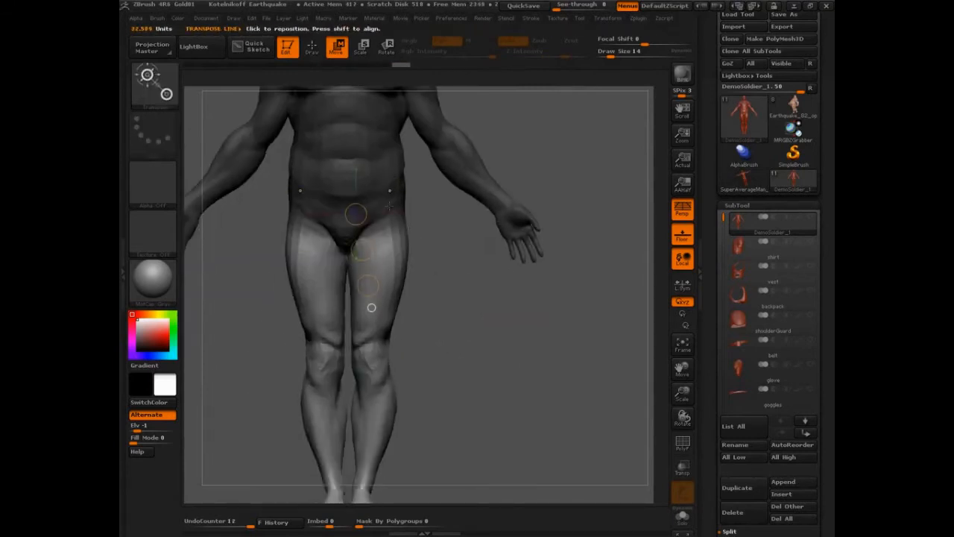
pyautogui.keyDown('ctrl'); pyautogui.moveTo(388, 199); pyautogui.dragTo(363, 483); pyautogui.keyUp('ctrl')
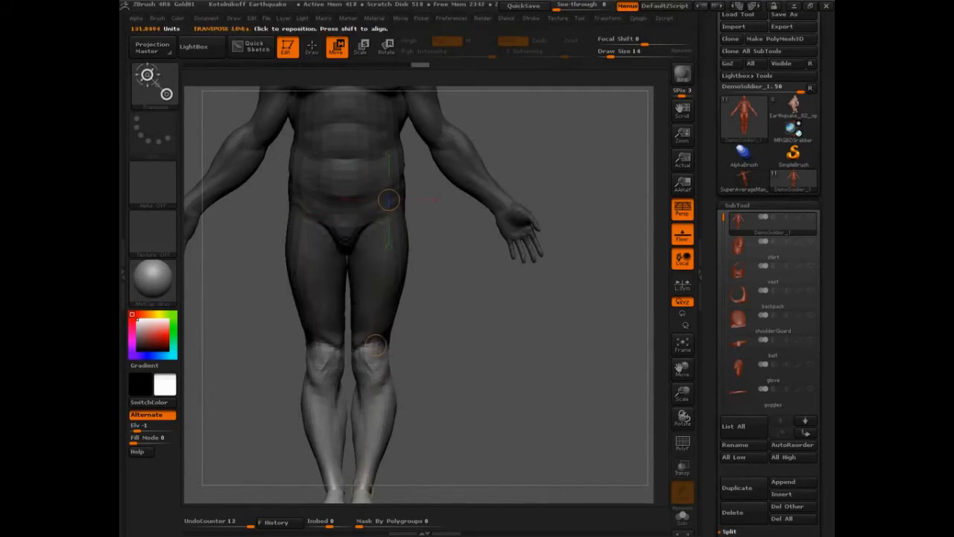
pyautogui.moveTo(473, 406)
pyautogui.mouseDown()
pyautogui.moveTo(500, 403)
pyautogui.moveTo(479, 405)
pyautogui.mouseUp()
pyautogui.keyDown('ctrl'); pyautogui.moveTo(483, 362); pyautogui.dragTo(417, 473); pyautogui.keyUp('ctrl')
# Step: With the polyframe shown, mask the torso by topology from the left shoulder blade toward the arm and temporarily sketch the arm polygroup's border
pyautogui.keyDown('alt'); pyautogui.moveTo(545, 222); pyautogui.dragTo(260, 271); pyautogui.keyUp('alt')
pyautogui.hotkey('shift', 'f')
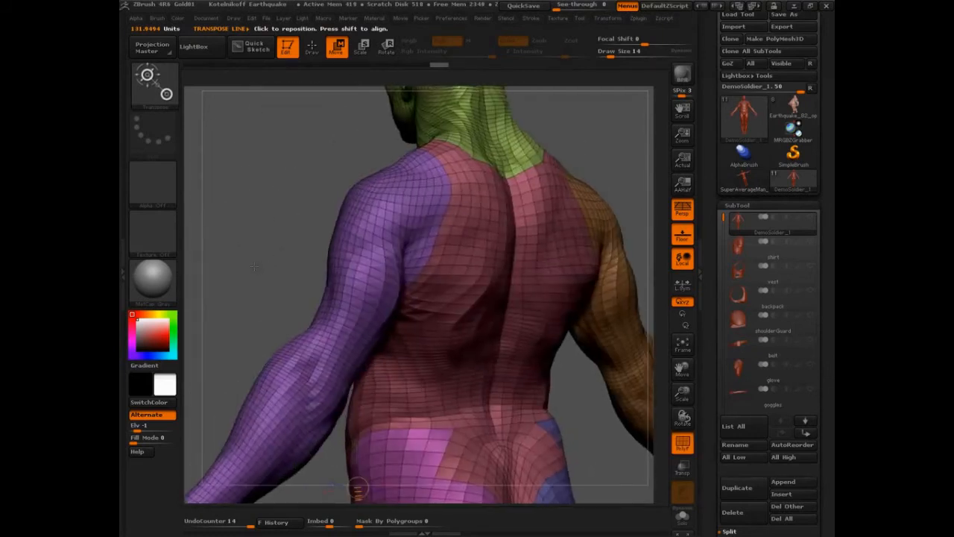
pyautogui.moveTo(409, 289)
pyautogui.keyDown('ctrl'); pyautogui.mouseDown()
pyautogui.moveTo(369, 224)
pyautogui.moveTo(410, 225)
pyautogui.moveTo(380, 223)
pyautogui.mouseUp(); pyautogui.keyUp('ctrl')
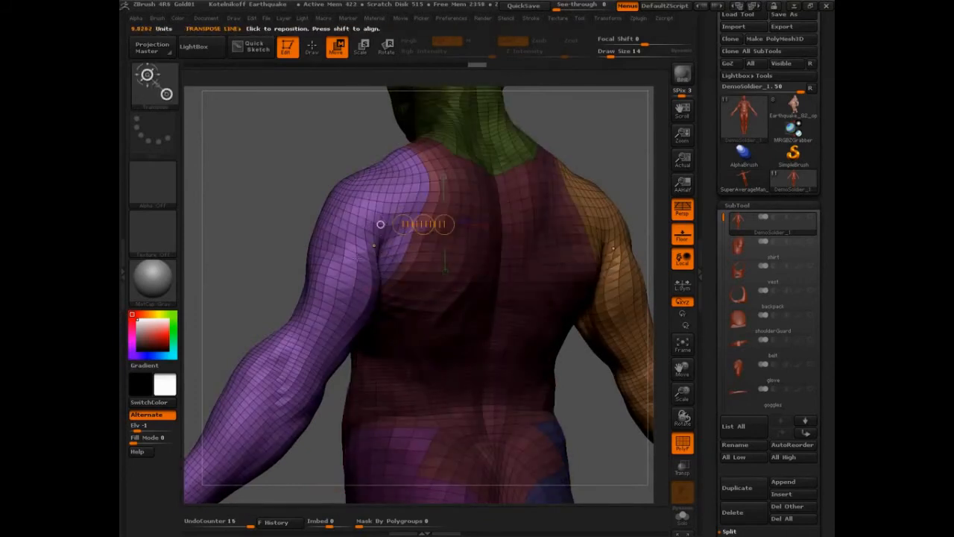
pyautogui.moveTo(415, 149); pyautogui.dragTo(390, 286)
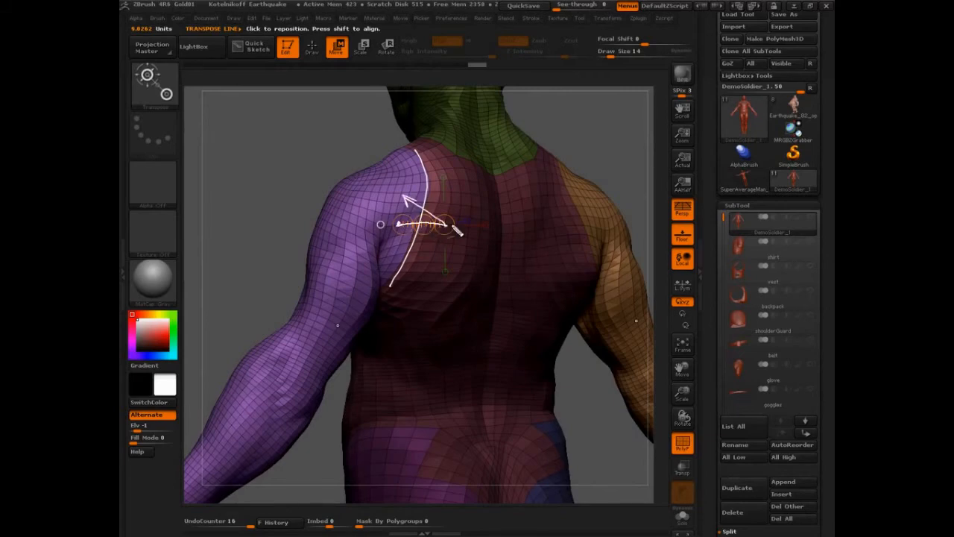
pyautogui.press('Escape')
# Step: Load the SuperAverageMan tool from the LightBox library and frame the figure on the canvas
pyautogui.moveTo(261, 163)
pyautogui.mouseDown()
pyautogui.moveTo(574, 177)
pyautogui.moveTo(590, 197)
pyautogui.mouseUp()
pyautogui.click(204, 49)
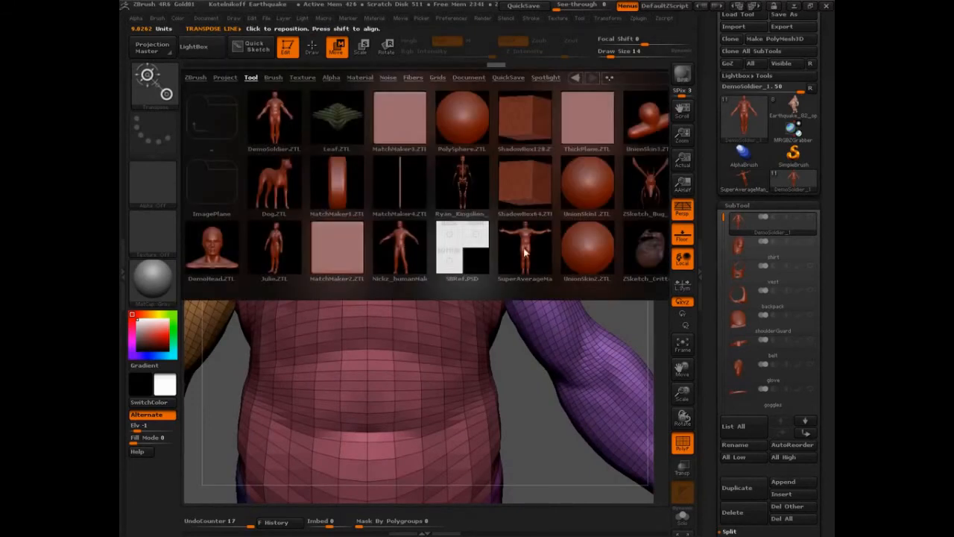
pyautogui.doubleClick(524, 253)
pyautogui.click(202, 50)
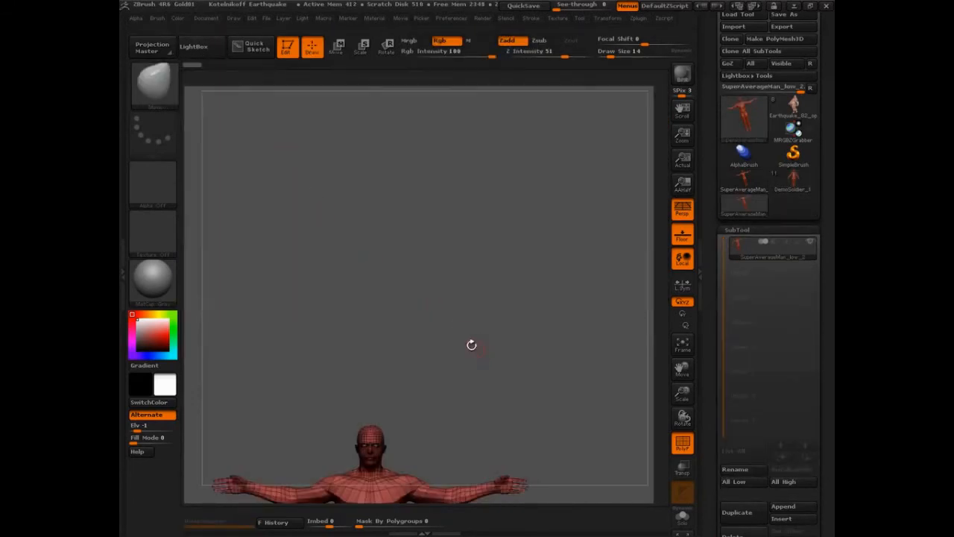
pyautogui.press('f')
# Step: Subdivide the SuperAverageMan figure twice and show its polyframe around the chest and left shoulder
pyautogui.hotkey('shift', 'f')
pyautogui.moveTo(536, 296)
pyautogui.mouseDown()
pyautogui.moveTo(564, 188)
pyautogui.moveTo(511, 281)
pyautogui.moveTo(484, 168)
pyautogui.moveTo(564, 300)
pyautogui.moveTo(542, 380)
pyautogui.moveTo(484, 345)
pyautogui.moveTo(517, 364)
pyautogui.mouseUp()
pyautogui.hotkey('ctrl', 'd')
pyautogui.hotkey('ctrl', 'd')
pyautogui.hotkey('shift', 'f')
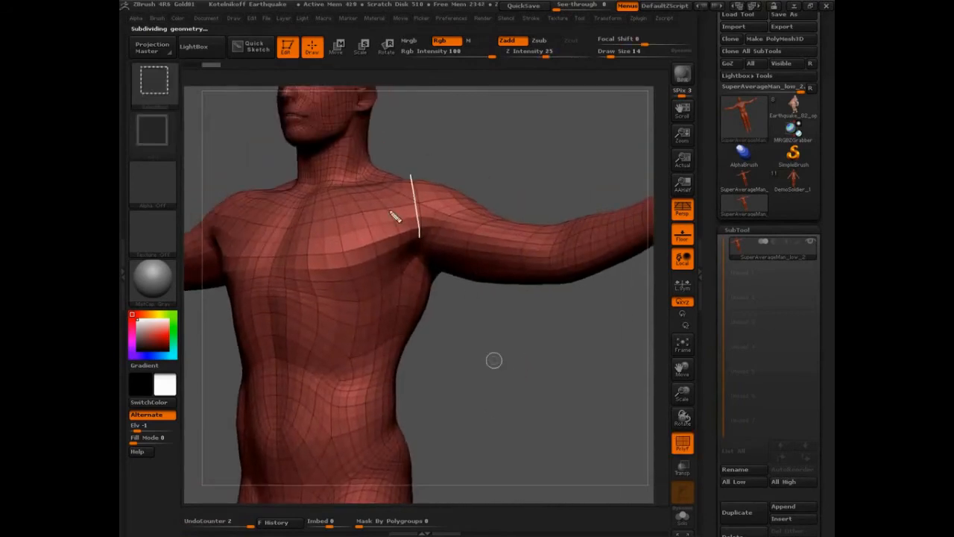
# Step: Sketch crossing lines over the edge flow at the left shoulder and clear them
pyautogui.moveTo(382, 209)
pyautogui.mouseDown()
pyautogui.moveTo(467, 198)
pyautogui.moveTo(408, 199)
pyautogui.moveTo(379, 176)
pyautogui.mouseUp()
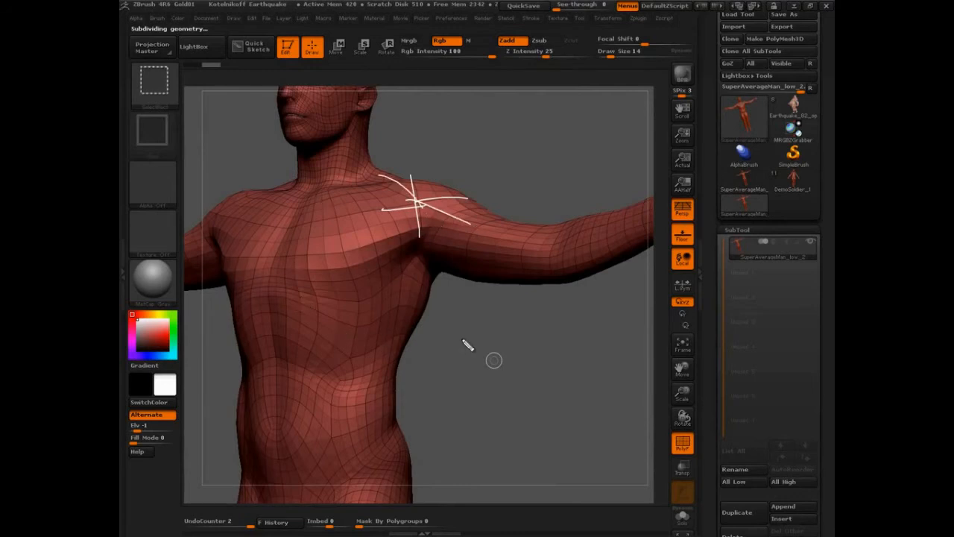
pyautogui.press('Escape')
pyautogui.moveTo(462, 340); pyautogui.dragTo(472, 328)
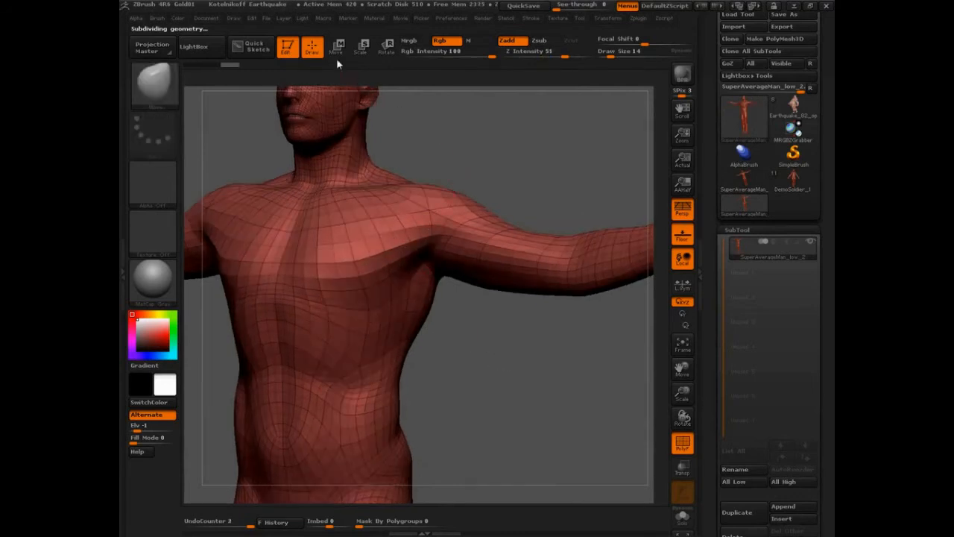
# Step: Switch to Move mode and mask the figure by topology with a drag from the left chest into the left arm
pyautogui.click(337, 49)
pyautogui.keyDown('ctrl'); pyautogui.moveTo(385, 239); pyautogui.dragTo(459, 225); pyautogui.keyUp('ctrl')
pyautogui.moveTo(574, 325); pyautogui.dragTo(389, 316)
# Step: Mask the figure by topology from behind with a drag from the left shoulder blade outward along the left arm
pyautogui.keyDown('ctrl'); pyautogui.moveTo(427, 345); pyautogui.dragTo(234, 226); pyautogui.keyUp('ctrl')
pyautogui.keyDown('ctrl'); pyautogui.moveTo(454, 234); pyautogui.dragTo(257, 228); pyautogui.keyUp('ctrl')
pyautogui.keyDown('ctrl'); pyautogui.click(258, 228); pyautogui.keyUp('ctrl')
pyautogui.keyDown('ctrl'); pyautogui.click(258, 228); pyautogui.keyUp('ctrl')
pyautogui.keyDown('alt'); pyautogui.moveTo(320, 328); pyautogui.dragTo(394, 358); pyautogui.keyUp('alt')
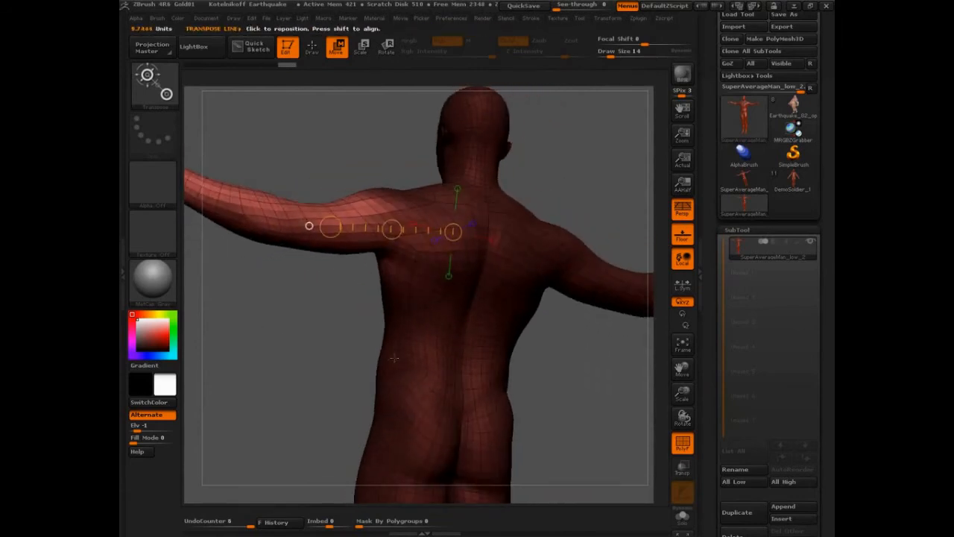
# Step: Hide the polyframe, outline the unmasked area on the back of the left shoulder with a sketch and clear it
pyautogui.click(679, 442)
pyautogui.moveTo(556, 391); pyautogui.dragTo(550, 342)
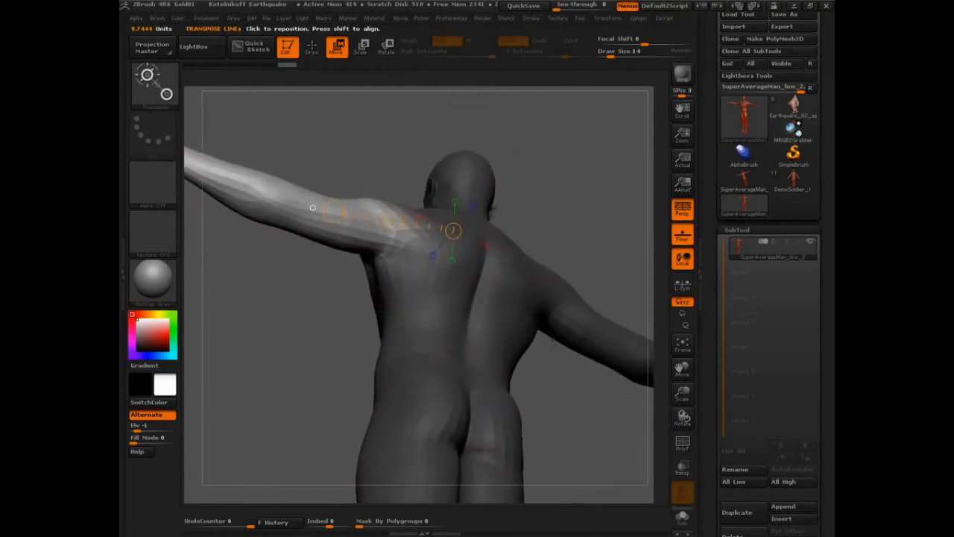
pyautogui.moveTo(365, 201)
pyautogui.mouseDown()
pyautogui.moveTo(373, 254)
pyautogui.moveTo(388, 226)
pyautogui.moveTo(425, 264)
pyautogui.moveTo(365, 257)
pyautogui.mouseUp()
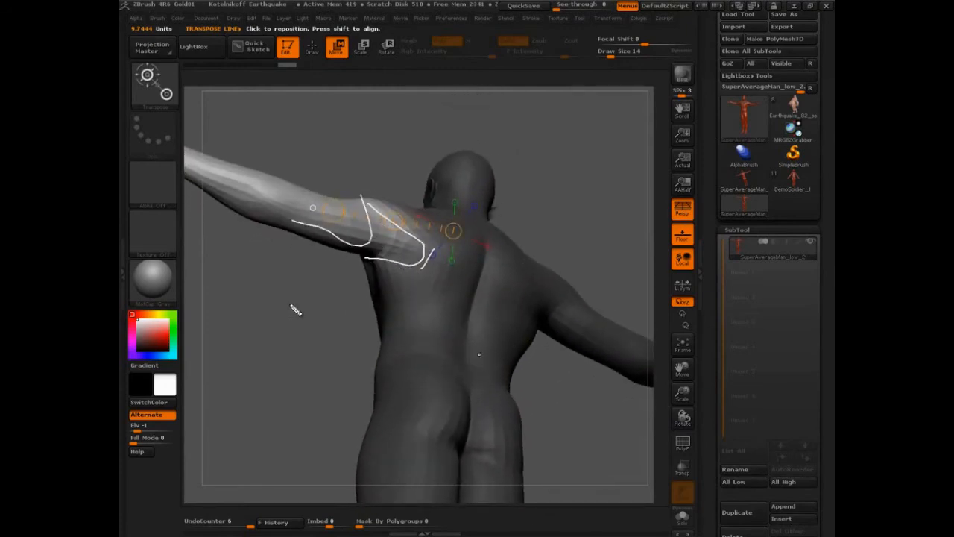
pyautogui.press('Escape')
# Step: Sketch around the left armpit and the unmasked chest area, clear the sketch and show the polyframe
pyautogui.moveTo(300, 316)
pyautogui.mouseDown()
pyautogui.moveTo(438, 333)
pyautogui.moveTo(448, 283)
pyautogui.moveTo(438, 295)
pyautogui.mouseUp()
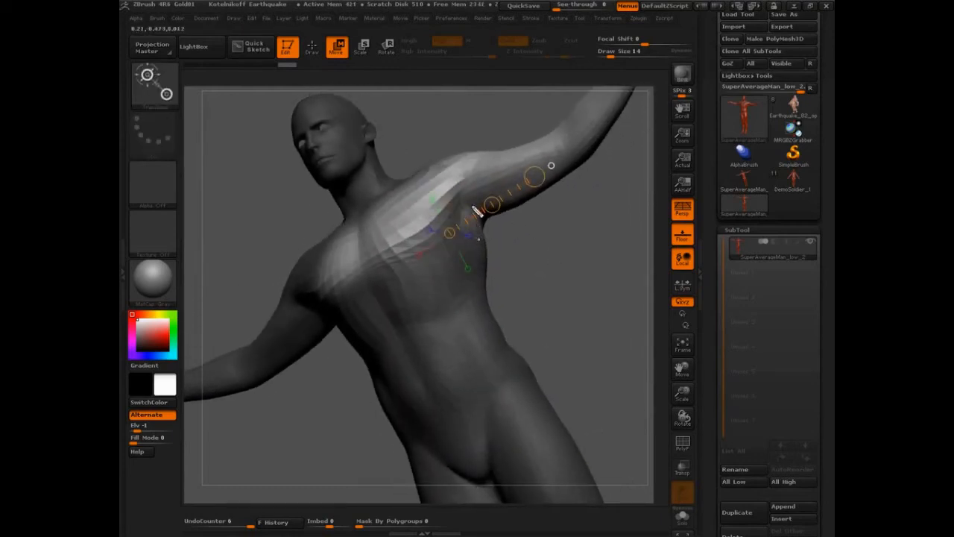
pyautogui.moveTo(464, 152)
pyautogui.mouseDown()
pyautogui.moveTo(493, 232)
pyautogui.moveTo(478, 238)
pyautogui.mouseUp()
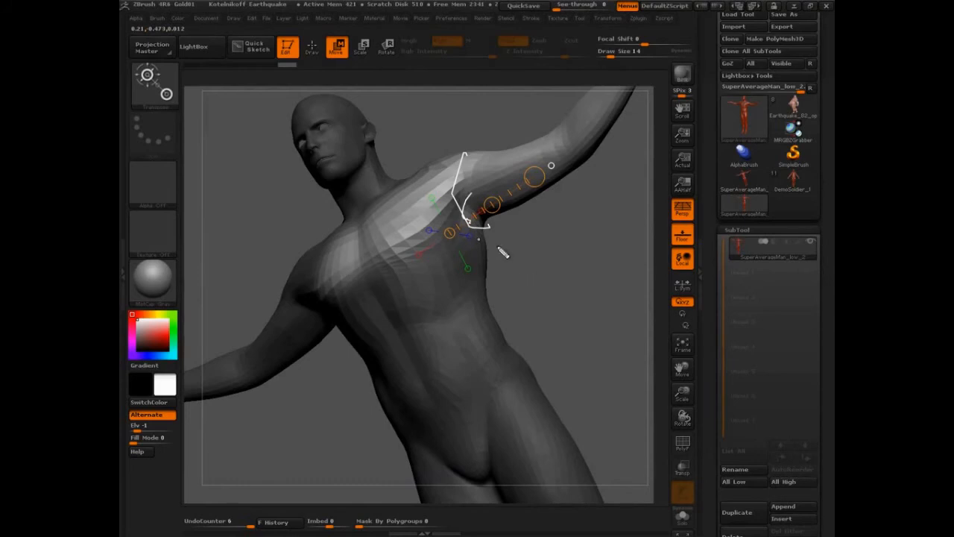
pyautogui.moveTo(451, 160)
pyautogui.mouseDown()
pyautogui.moveTo(320, 289)
pyautogui.moveTo(455, 222)
pyautogui.moveTo(458, 165)
pyautogui.mouseUp()
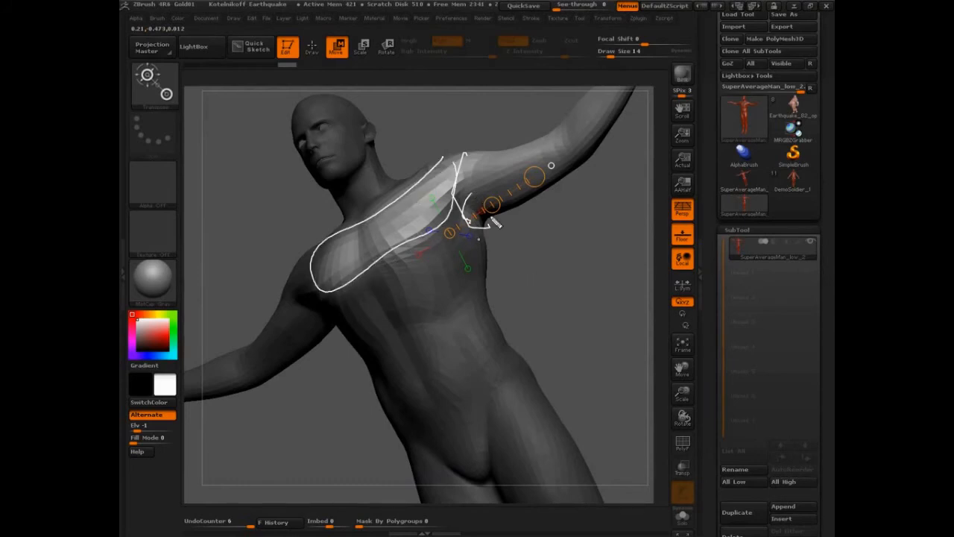
pyautogui.press('Escape')
pyautogui.moveTo(522, 258); pyautogui.dragTo(532, 282)
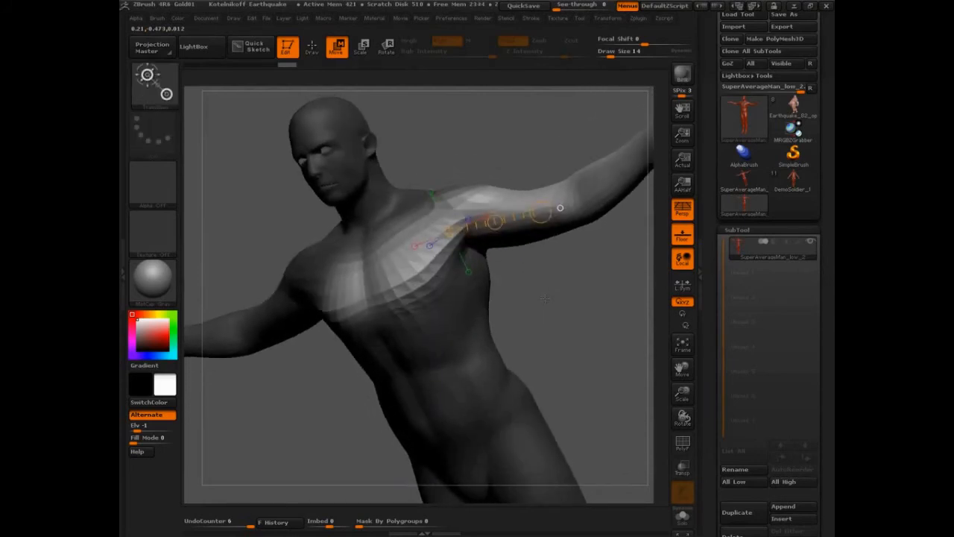
pyautogui.hotkey('shift', 'f')
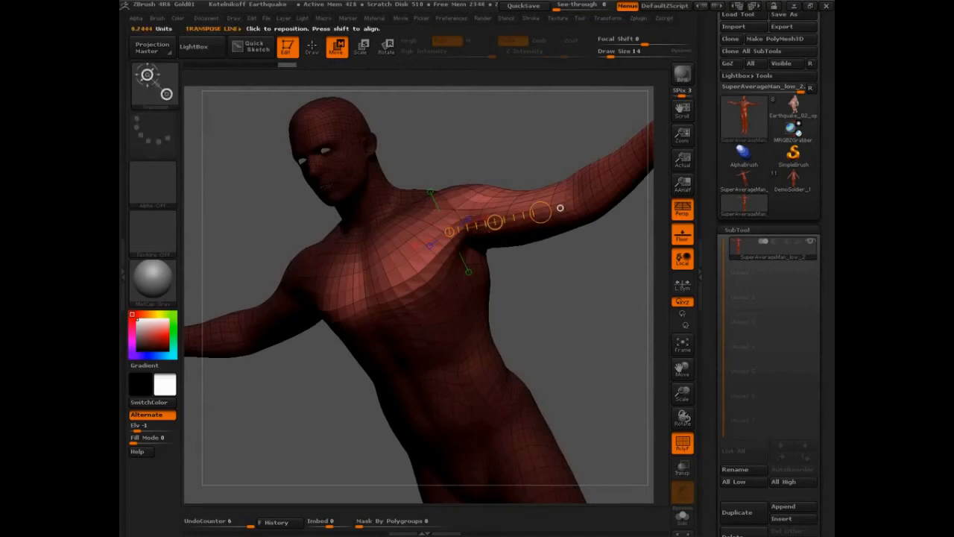
# Step: Swing the outer end of the Transpose line up beside the neck, circle the left armpit with a sketch and clear it
pyautogui.moveTo(540, 213); pyautogui.dragTo(397, 122)
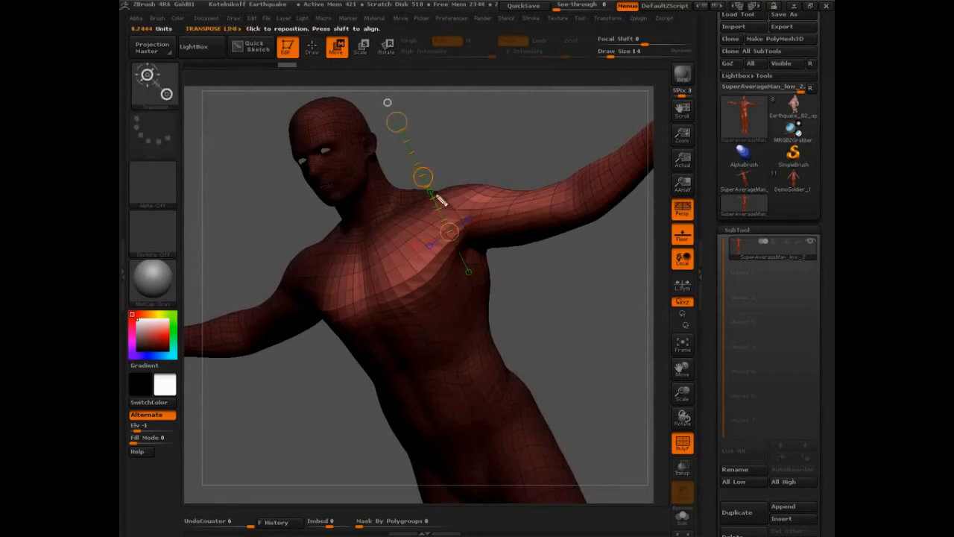
pyautogui.moveTo(440, 200)
pyautogui.mouseDown()
pyautogui.moveTo(489, 276)
pyautogui.moveTo(437, 243)
pyautogui.moveTo(467, 200)
pyautogui.mouseUp()
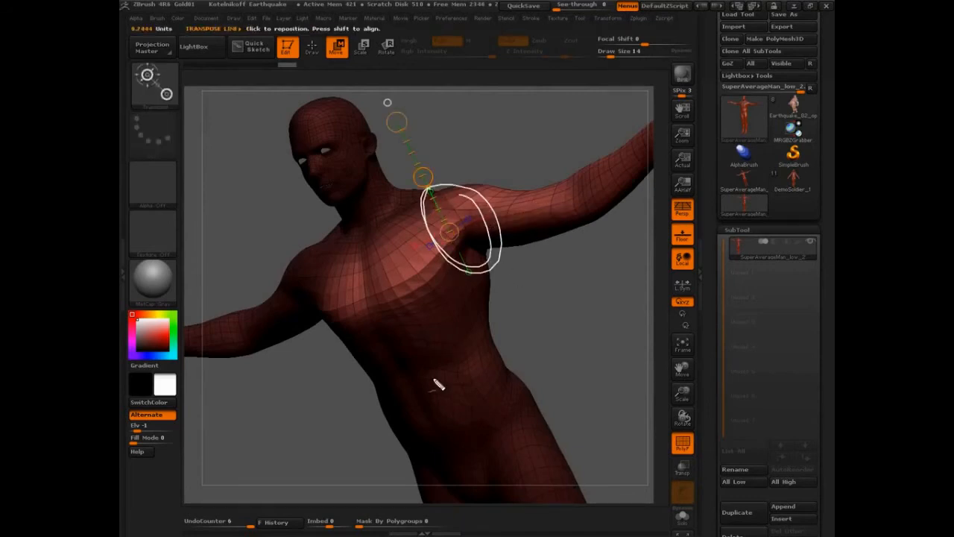
pyautogui.press('Escape')
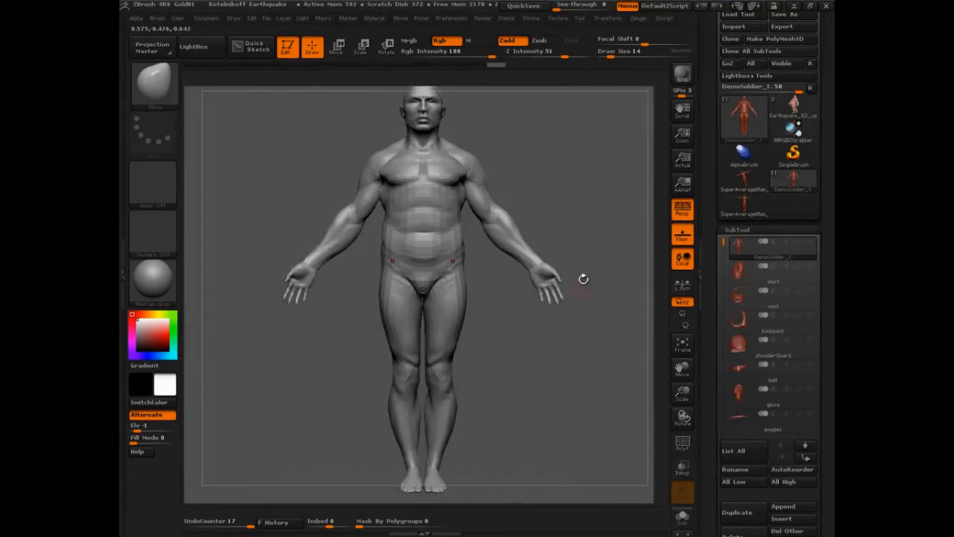
# Step: Bring DemoSoldier's left shoulder into view, switch to Move mode and choose the round Alpha 14 for Transpose masking
pyautogui.moveTo(583, 279); pyautogui.dragTo(526, 293)
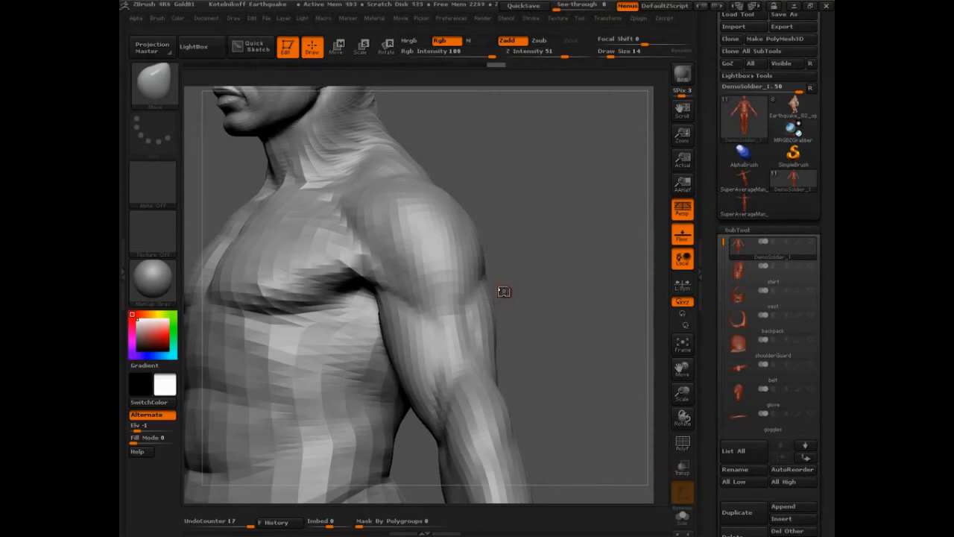
pyautogui.moveTo(711, 232); pyautogui.dragTo(718, 8)
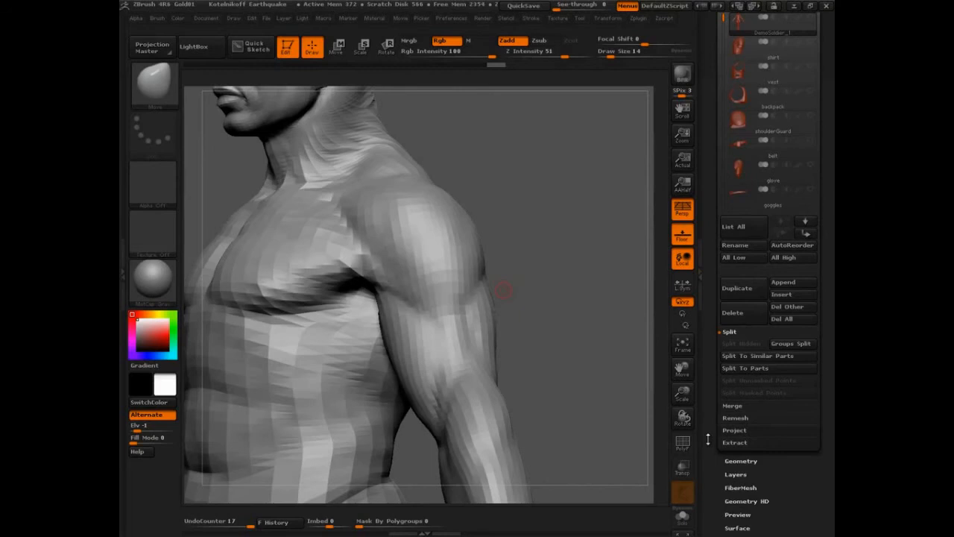
pyautogui.moveTo(575, 364)
pyautogui.mouseDown()
pyautogui.moveTo(630, 333)
pyautogui.moveTo(616, 366)
pyautogui.moveTo(539, 417)
pyautogui.moveTo(544, 313)
pyautogui.moveTo(589, 298)
pyautogui.moveTo(546, 316)
pyautogui.mouseUp()
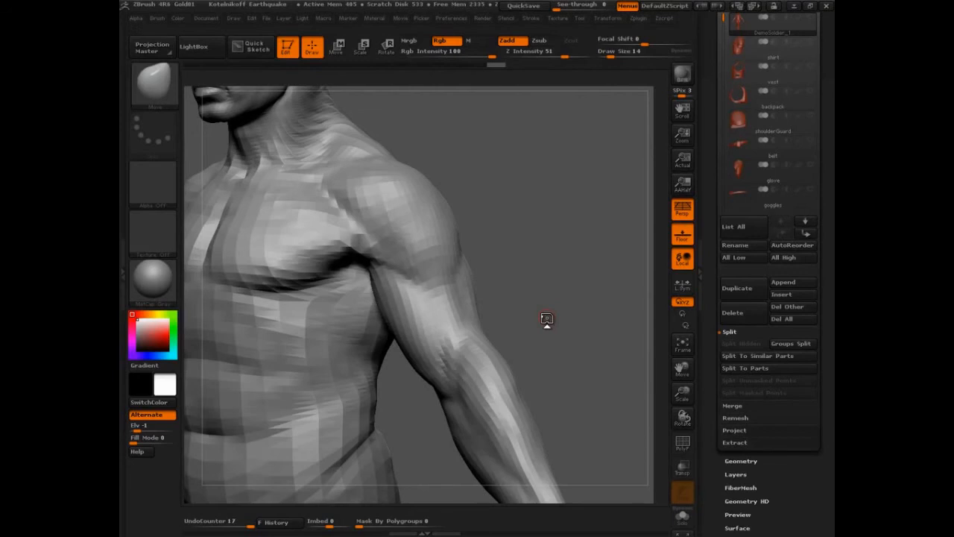
pyautogui.moveTo(546, 319); pyautogui.dragTo(481, 244)
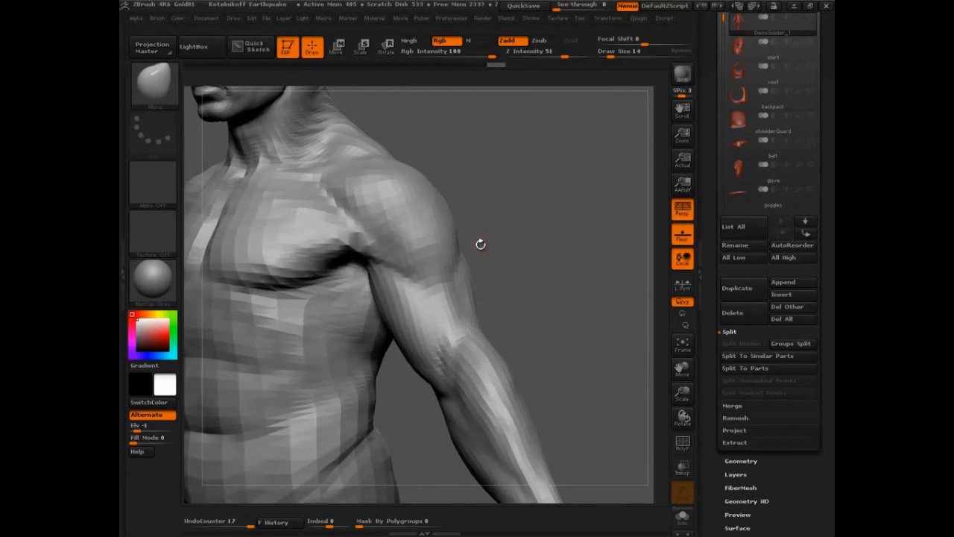
pyautogui.moveTo(557, 315)
pyautogui.mouseDown()
pyautogui.moveTo(581, 315)
pyautogui.moveTo(588, 288)
pyautogui.moveTo(565, 302)
pyautogui.mouseUp()
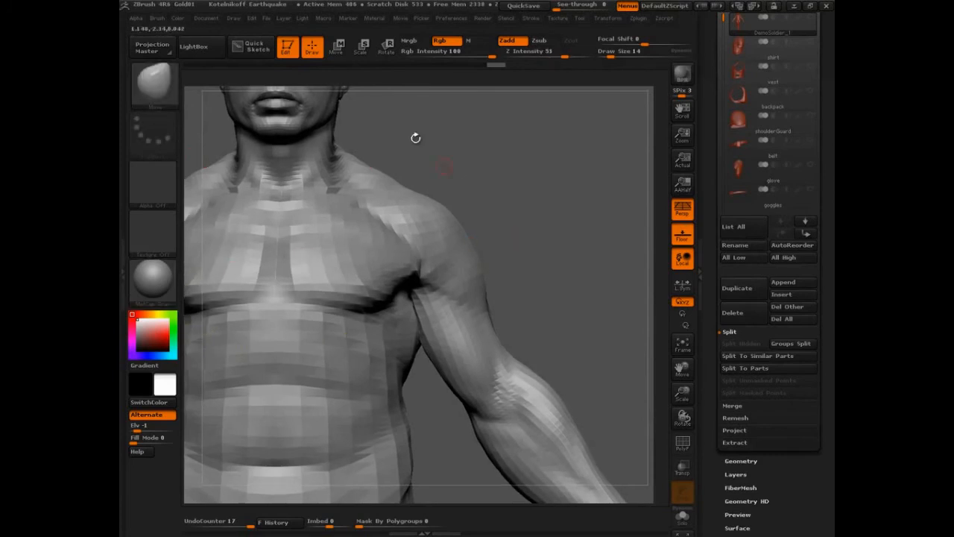
pyautogui.press('shift')
pyautogui.click(337, 48)
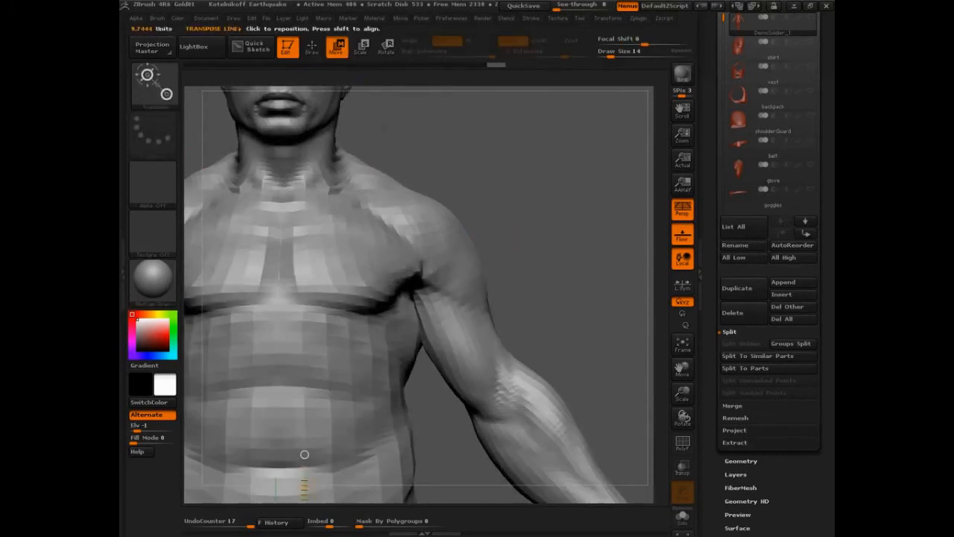
pyautogui.click(152, 177)
pyautogui.click(368, 261)
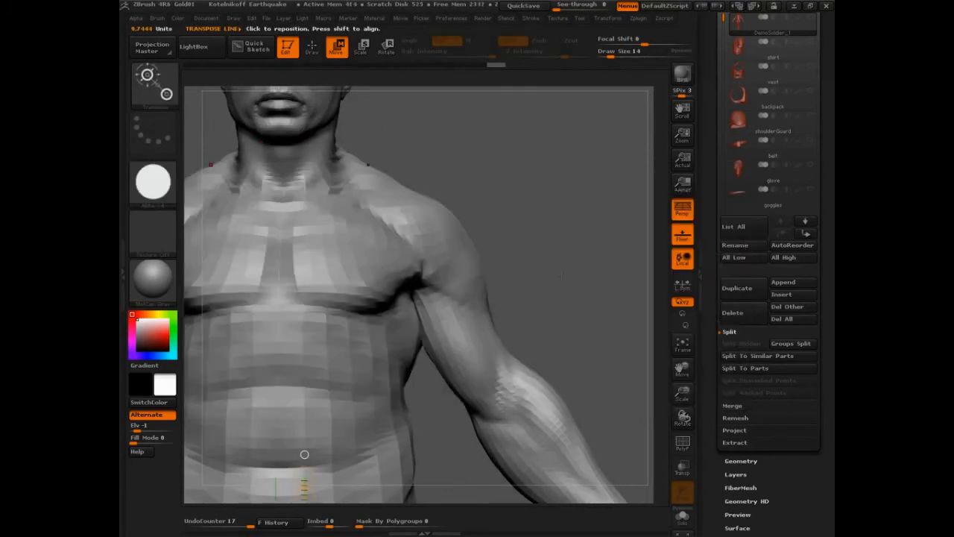
# Step: Mask a patch of the left chest through the round alpha with a Transpose masking drag about 18.6 units long toward the shoulder
pyautogui.moveTo(537, 216); pyautogui.dragTo(470, 220)
pyautogui.moveTo(270, 284); pyautogui.dragTo(388, 239)
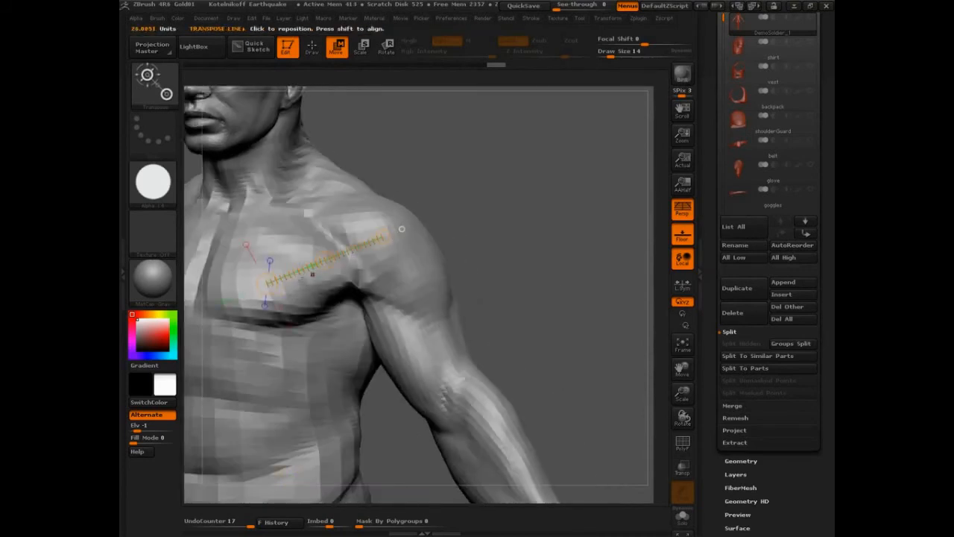
pyautogui.keyDown('ctrl'); pyautogui.moveTo(278, 252); pyautogui.dragTo(363, 224); pyautogui.keyUp('ctrl')
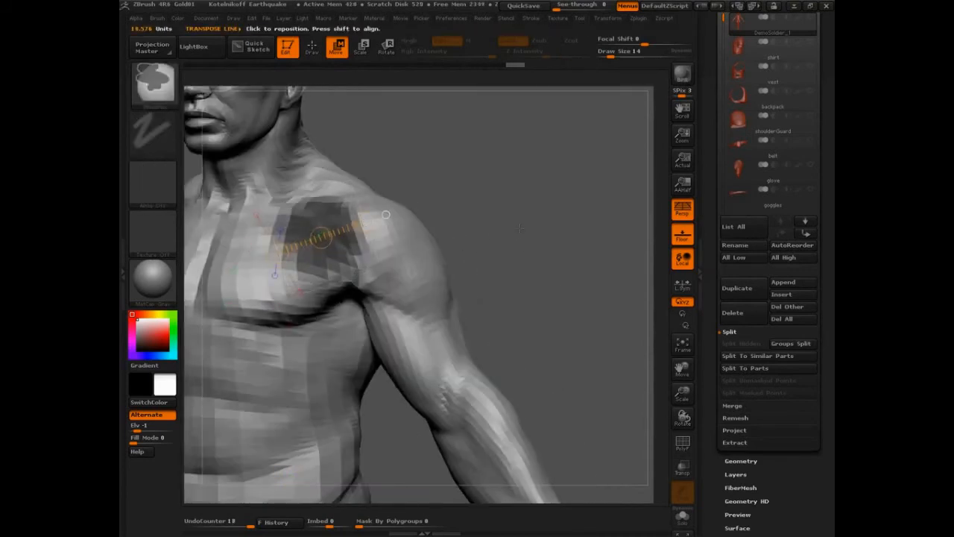
# Step: Clear the chest mask and subdivide the DemoSoldier mesh twice
pyautogui.keyDown('ctrl'); pyautogui.moveTo(488, 231); pyautogui.dragTo(510, 250); pyautogui.keyUp('ctrl')
pyautogui.hotkey('ctrl', 'd')
pyautogui.hotkey('ctrl', 'd')
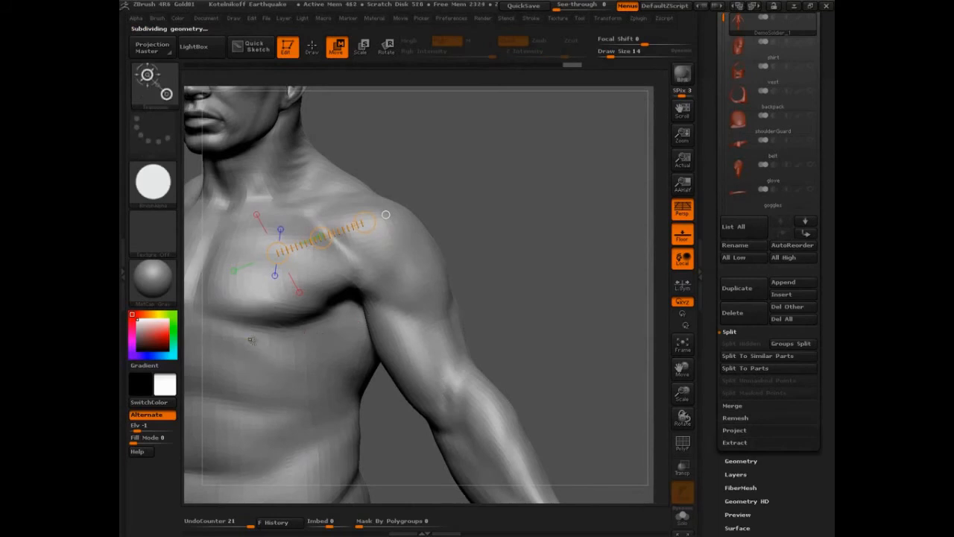
# Step: Try the round alpha mask at several sizes and spots on the left chest and upper abdomen
pyautogui.keyDown('ctrl'); pyautogui.moveTo(247, 316); pyautogui.dragTo(440, 201); pyautogui.keyUp('ctrl')
pyautogui.hotkey('ctrl', 'z')
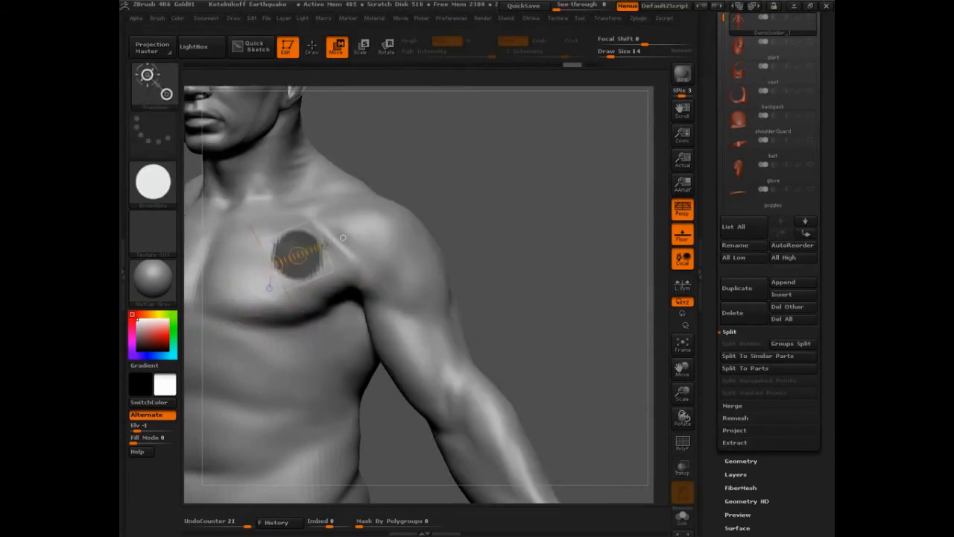
pyautogui.keyDown('ctrl'); pyautogui.moveTo(254, 356); pyautogui.dragTo(298, 334); pyautogui.keyUp('ctrl')
pyautogui.keyDown('ctrl'); pyautogui.moveTo(280, 276); pyautogui.dragTo(320, 261); pyautogui.keyUp('ctrl')
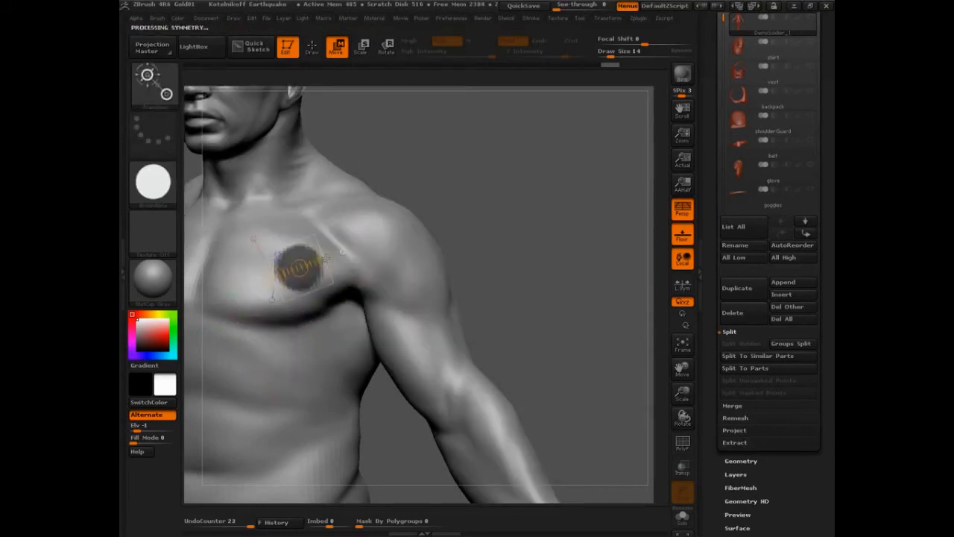
pyautogui.keyDown('ctrl'); pyautogui.moveTo(267, 369); pyautogui.dragTo(334, 337); pyautogui.keyUp('ctrl')
# Step: Leave only a round patch of the left chest unmasked, redrawing it with Transpose masking drags about 9 and 11 units long
pyautogui.keyDown('ctrl'); pyautogui.moveTo(280, 277); pyautogui.dragTo(320, 256); pyautogui.keyUp('ctrl')
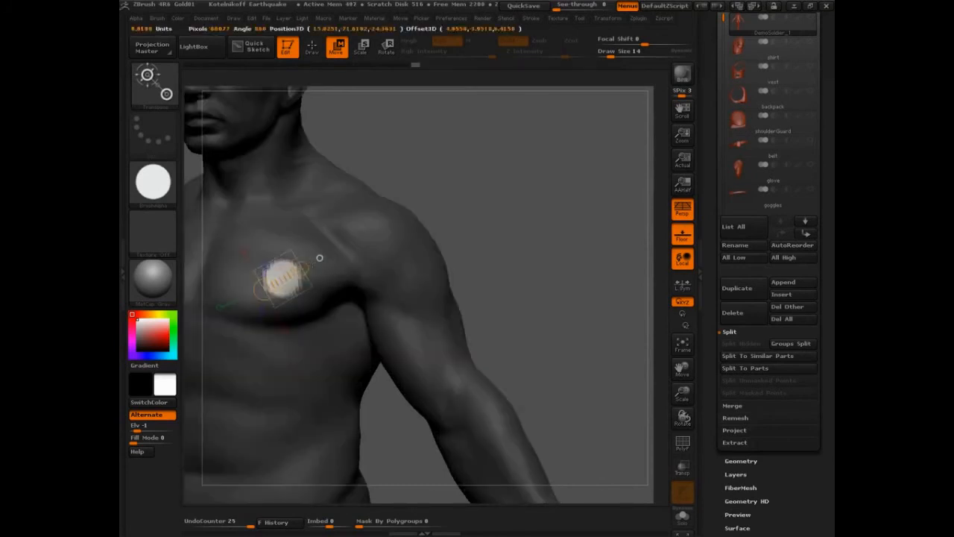
pyautogui.keyDown('ctrl'); pyautogui.moveTo(267, 239); pyautogui.dragTo(309, 223); pyautogui.keyUp('ctrl')
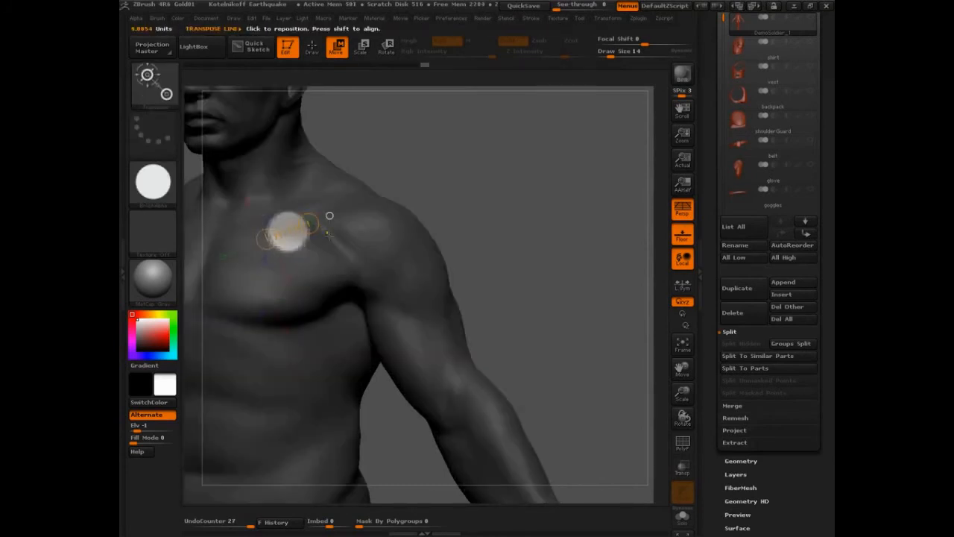
pyautogui.keyDown('ctrl'); pyautogui.moveTo(256, 309); pyautogui.dragTo(312, 289); pyautogui.keyUp('ctrl')
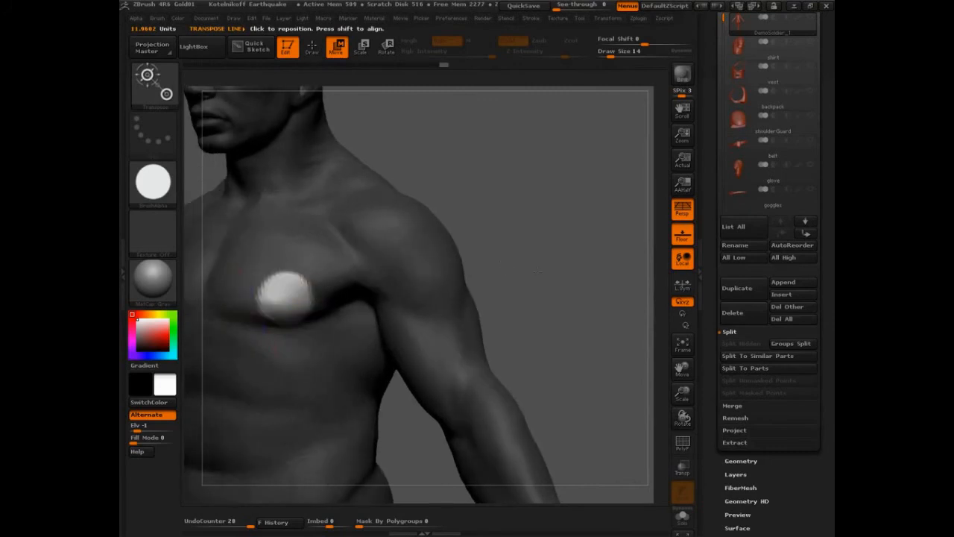
pyautogui.moveTo(508, 263); pyautogui.dragTo(547, 253)
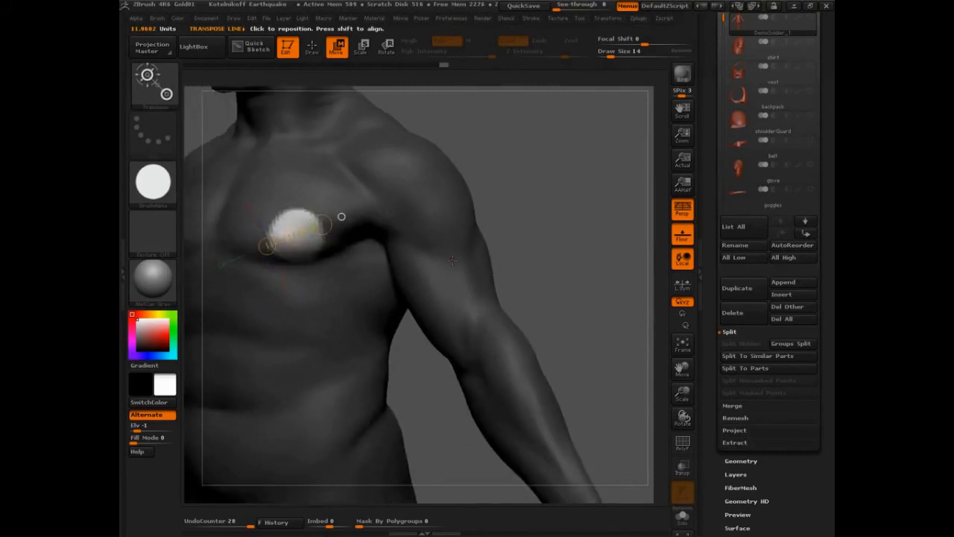
# Step: Choose the square Alpha 28 for Transpose masking, turn to the figure's back and clear the mask
pyautogui.click(152, 203)
pyautogui.click(168, 199)
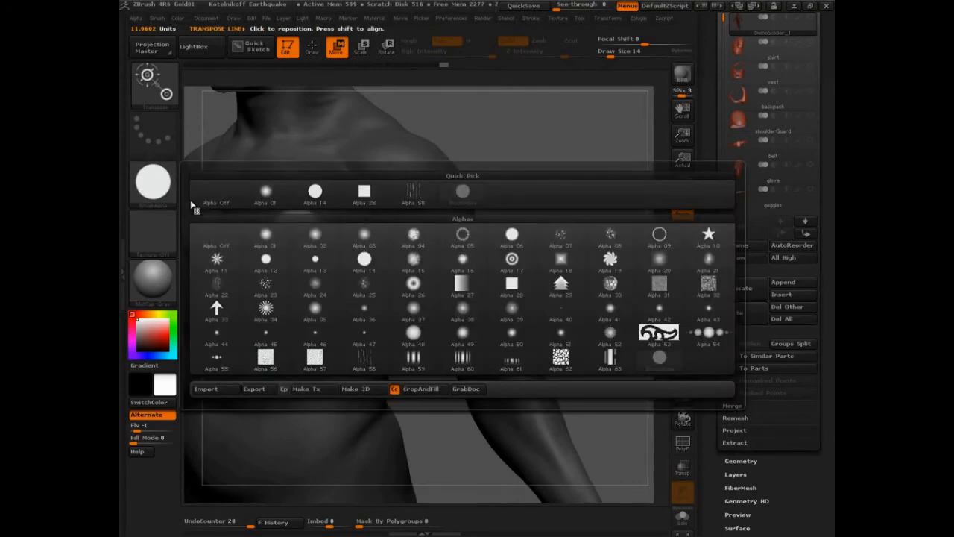
pyautogui.click(511, 286)
pyautogui.keyDown('alt'); pyautogui.moveTo(419, 355); pyautogui.dragTo(453, 208); pyautogui.keyUp('alt')
pyautogui.moveTo(581, 227)
pyautogui.mouseDown()
pyautogui.moveTo(623, 218)
pyautogui.moveTo(587, 215)
pyautogui.moveTo(542, 175)
pyautogui.moveTo(535, 359)
pyautogui.moveTo(550, 370)
pyautogui.mouseUp()
pyautogui.moveTo(550, 370); pyautogui.dragTo(531, 224)
pyautogui.keyDown('ctrl'); pyautogui.moveTo(603, 166); pyautogui.dragTo(613, 185); pyautogui.keyUp('ctrl')
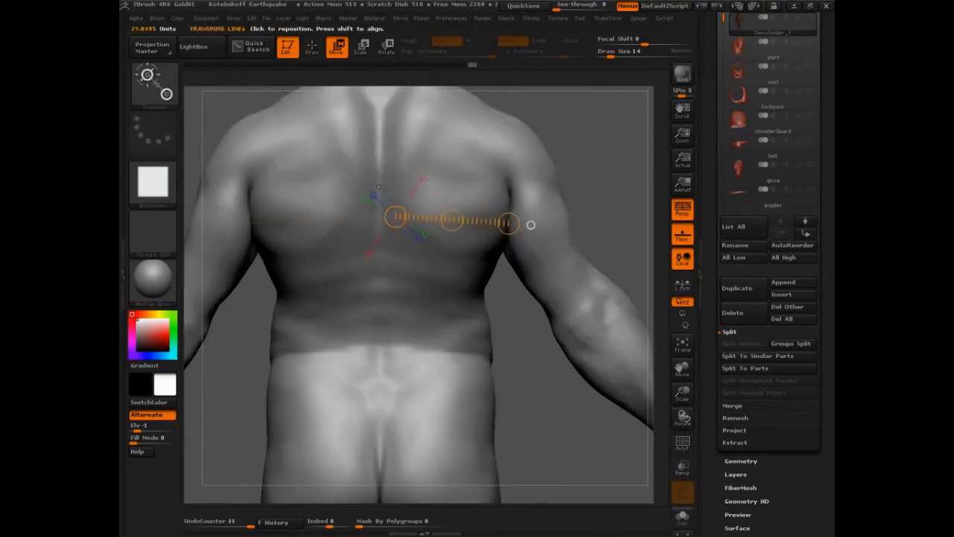
# Step: Mask the body except for a square patch on each shoulder blade, using a Transpose drag about 25.5 units long
pyautogui.moveTo(382, 188)
pyautogui.keyDown('ctrl'); pyautogui.mouseDown()
pyautogui.moveTo(427, 186)
pyautogui.moveTo(443, 157)
pyautogui.moveTo(516, 168)
pyautogui.mouseUp(); pyautogui.keyUp('ctrl')
pyautogui.hotkey('ctrl', 'z')
pyautogui.moveTo(619, 200); pyautogui.dragTo(631, 217)
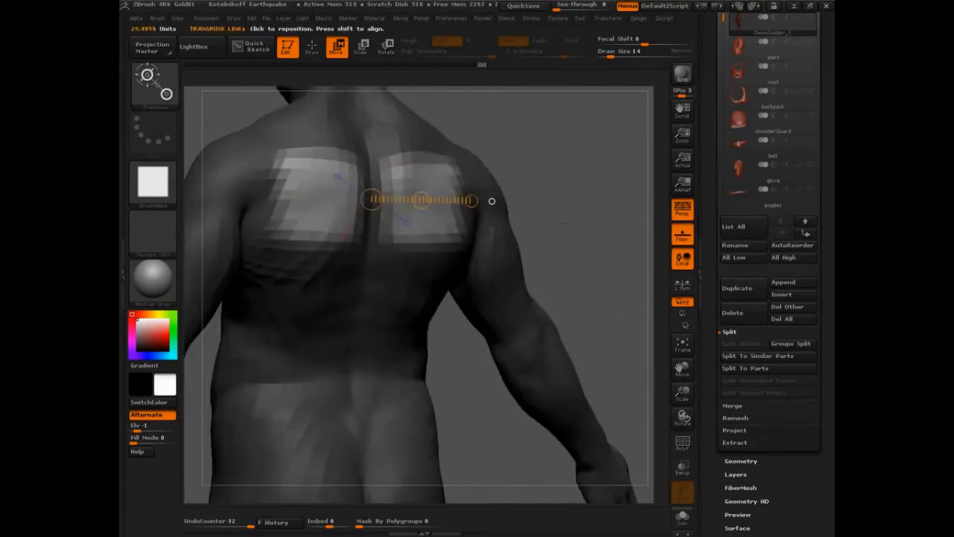
# Step: Draw a Transpose line about 28.6 units long from the right shoulder blade patch outward, mark its outer end with a sketch and clear it
pyautogui.click(322, 182)
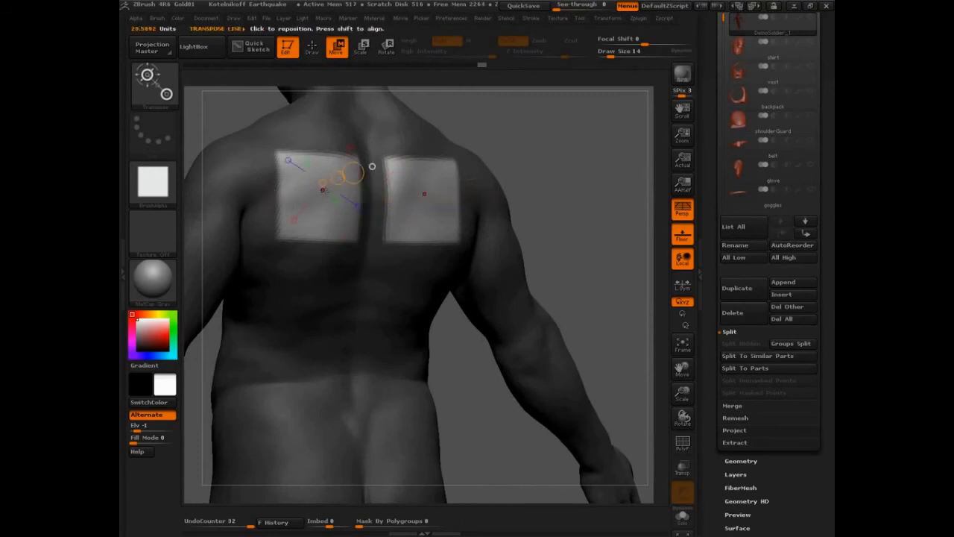
pyautogui.moveTo(396, 201); pyautogui.dragTo(507, 212)
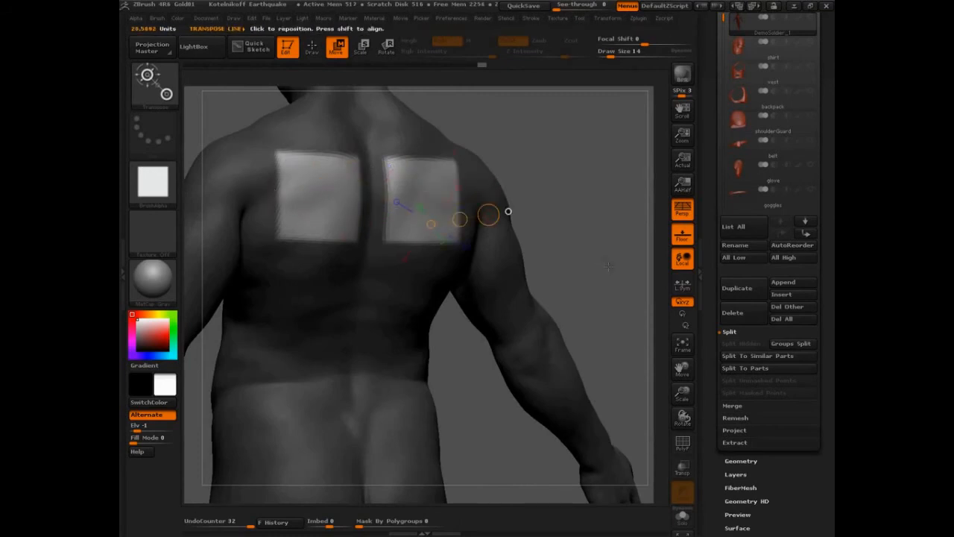
pyautogui.moveTo(608, 266); pyautogui.dragTo(477, 259)
pyautogui.moveTo(484, 222); pyautogui.dragTo(535, 220)
pyautogui.moveTo(513, 216)
pyautogui.mouseDown()
pyautogui.moveTo(514, 230)
pyautogui.moveTo(502, 234)
pyautogui.mouseUp()
pyautogui.press('Escape')
pyautogui.moveTo(523, 289)
pyautogui.mouseDown()
pyautogui.moveTo(502, 291)
pyautogui.moveTo(513, 291)
pyautogui.mouseUp()
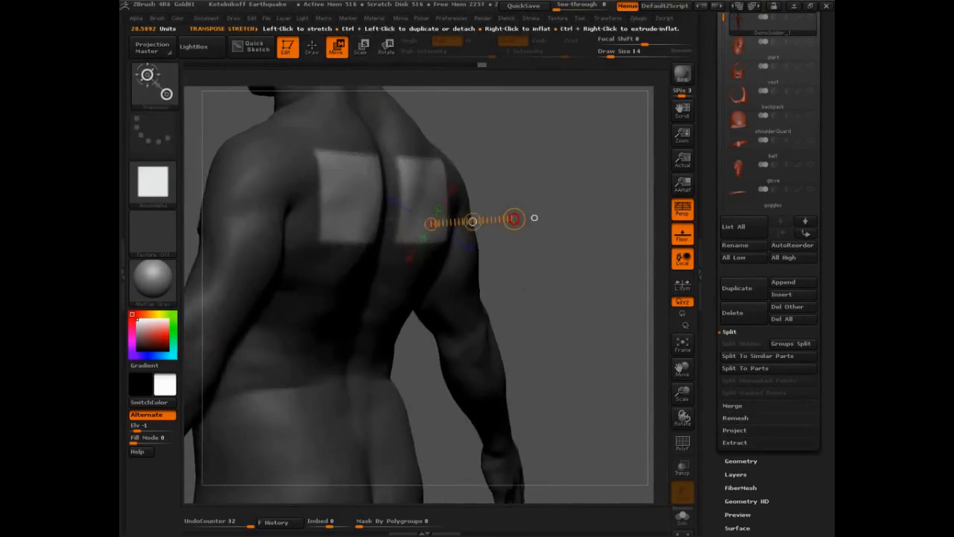
# Step: Try deforming the unmasked back patches from the Transpose line's outer end and undo the changes
pyautogui.moveTo(514, 218)
pyautogui.keyDown('ctrl'); pyautogui.mouseDown()
pyautogui.moveTo(600, 214)
pyautogui.moveTo(528, 213)
pyautogui.mouseUp(); pyautogui.keyUp('ctrl')
pyautogui.hotkey('ctrl', 'z')
pyautogui.hotkey('ctrl', 'z')
pyautogui.moveTo(553, 319); pyautogui.dragTo(522, 319)
# Step: Try reshaping the square back patches from the Transpose line's middle circle and undo each attempt
pyautogui.keyDown('ctrl'); pyautogui.moveTo(448, 218); pyautogui.dragTo(471, 215); pyautogui.keyUp('ctrl')
pyautogui.hotkey('ctrl', 'z')
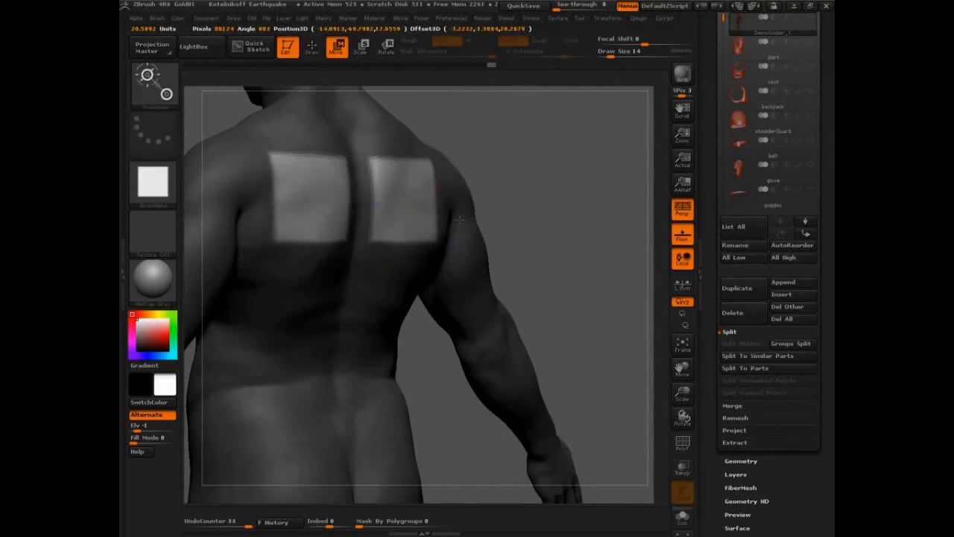
pyautogui.moveTo(533, 202)
pyautogui.keyDown('ctrl'); pyautogui.mouseDown()
pyautogui.moveTo(501, 212)
pyautogui.moveTo(528, 213)
pyautogui.mouseUp(); pyautogui.keyUp('ctrl')
pyautogui.hotkey('ctrl', 'z')
pyautogui.keyDown('ctrl'); pyautogui.moveTo(466, 217); pyautogui.dragTo(416, 229); pyautogui.keyUp('ctrl')
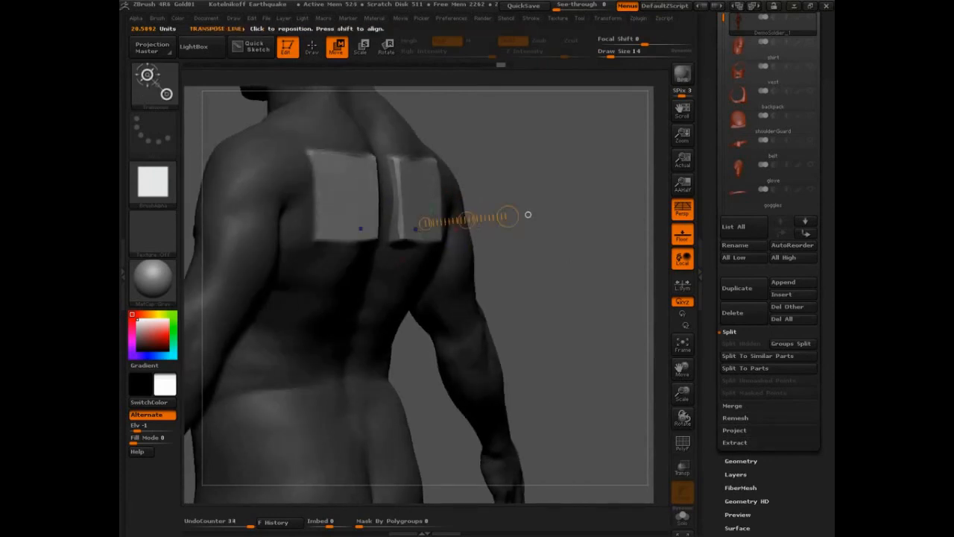
pyautogui.hotkey('ctrl', 'z')
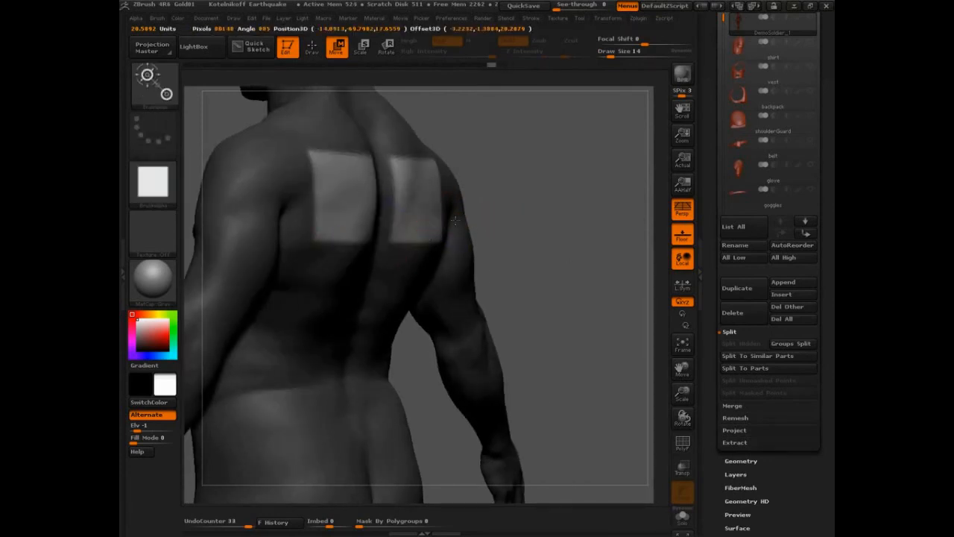
# Step: Flatten both square back patches with the Transpose line, outline their borders with a sketch and clear it
pyautogui.moveTo(423, 224); pyautogui.dragTo(389, 217)
pyautogui.moveTo(513, 216); pyautogui.dragTo(597, 225)
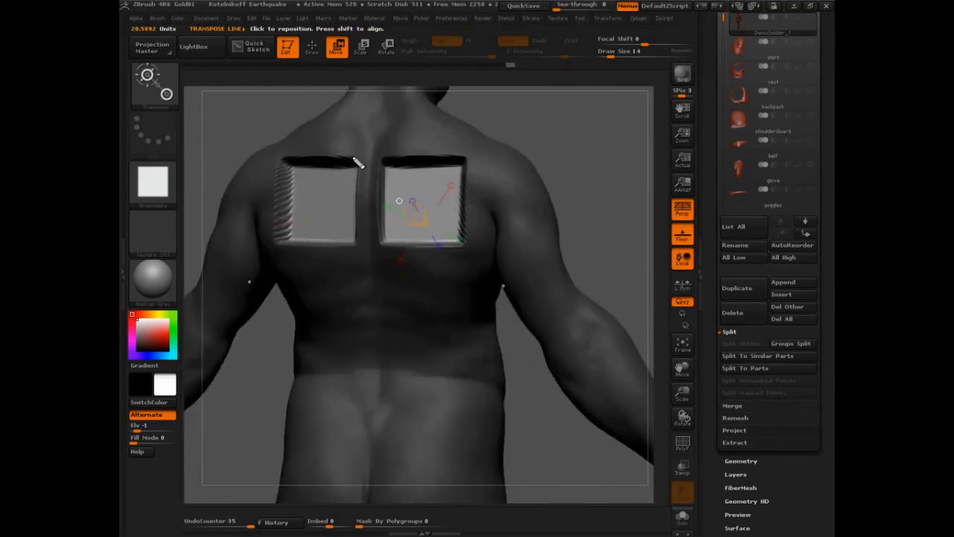
pyautogui.moveTo(357, 160)
pyautogui.keyDown('ctrl'); pyautogui.mouseDown()
pyautogui.moveTo(281, 164)
pyautogui.moveTo(276, 239)
pyautogui.moveTo(360, 253)
pyautogui.moveTo(365, 159)
pyautogui.moveTo(402, 159)
pyautogui.moveTo(468, 203)
pyautogui.moveTo(423, 259)
pyautogui.moveTo(361, 165)
pyautogui.mouseUp(); pyautogui.keyUp('ctrl')
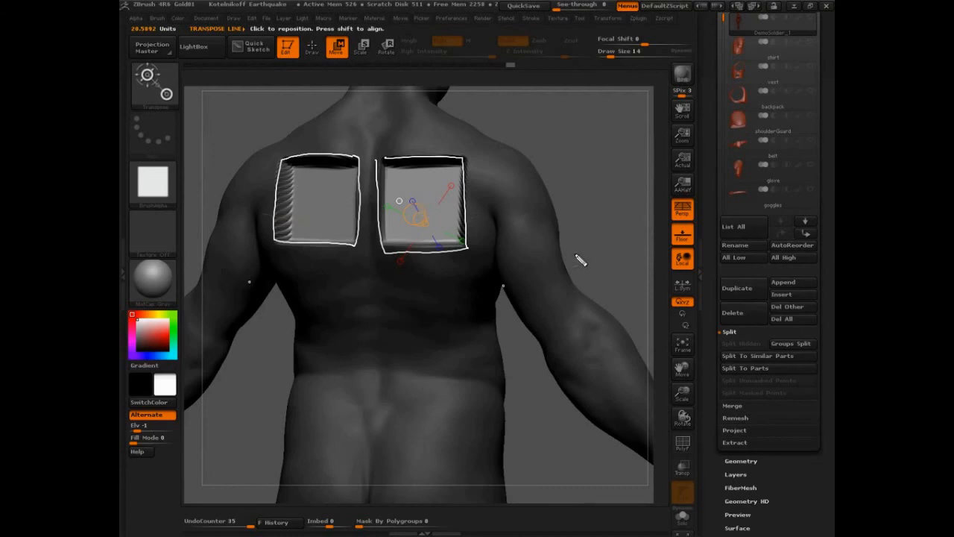
pyautogui.moveTo(610, 256); pyautogui.dragTo(494, 206)
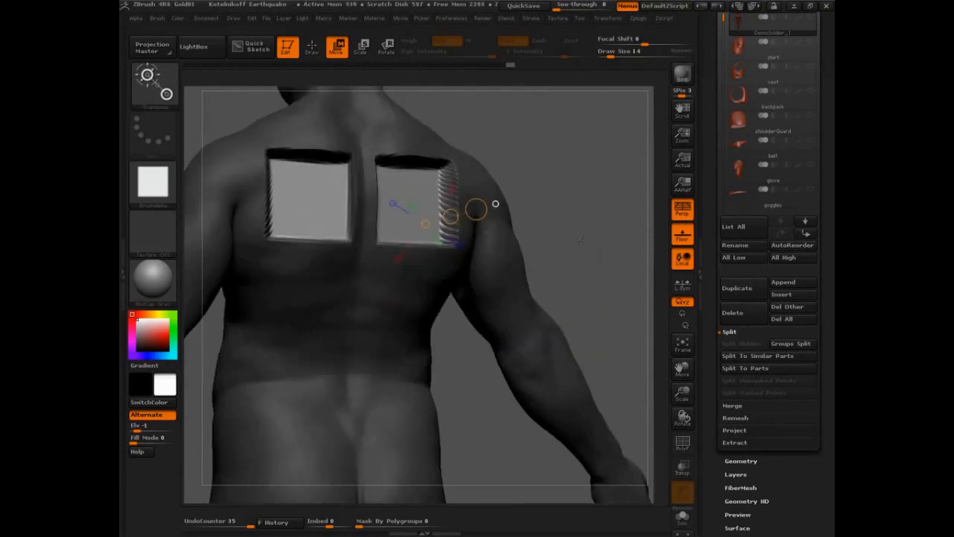
# Step: Show and hide the polyframe to check the flattened patches, and undo the flattening
pyautogui.click(682, 442)
pyautogui.click(682, 443)
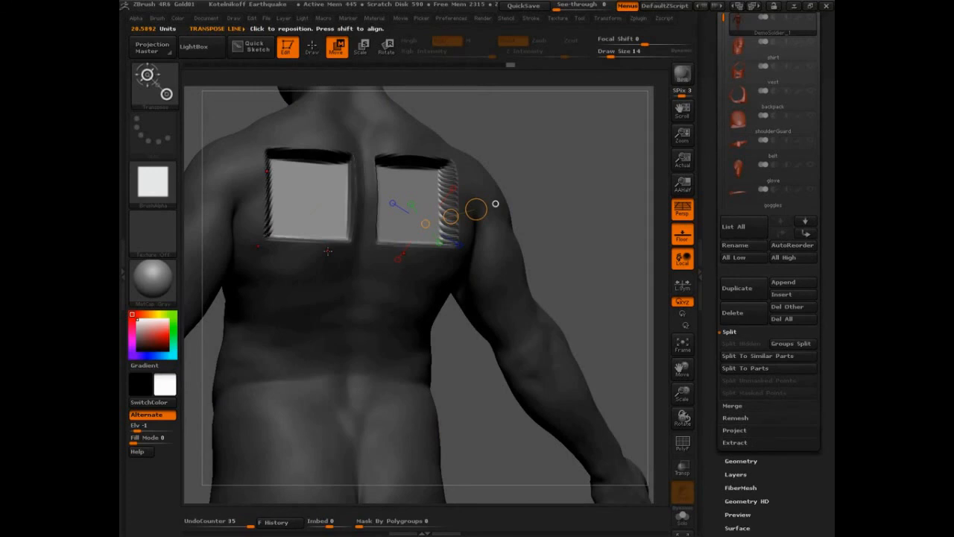
pyautogui.moveTo(586, 280)
pyautogui.mouseDown()
pyautogui.moveTo(594, 282)
pyautogui.moveTo(570, 280)
pyautogui.mouseUp()
pyautogui.hotkey('ctrl', 'z')
# Step: Inflate the two unmasked square patches strongly out of the back from the Transpose line's outer end
pyautogui.moveTo(538, 205); pyautogui.dragTo(537, 252)
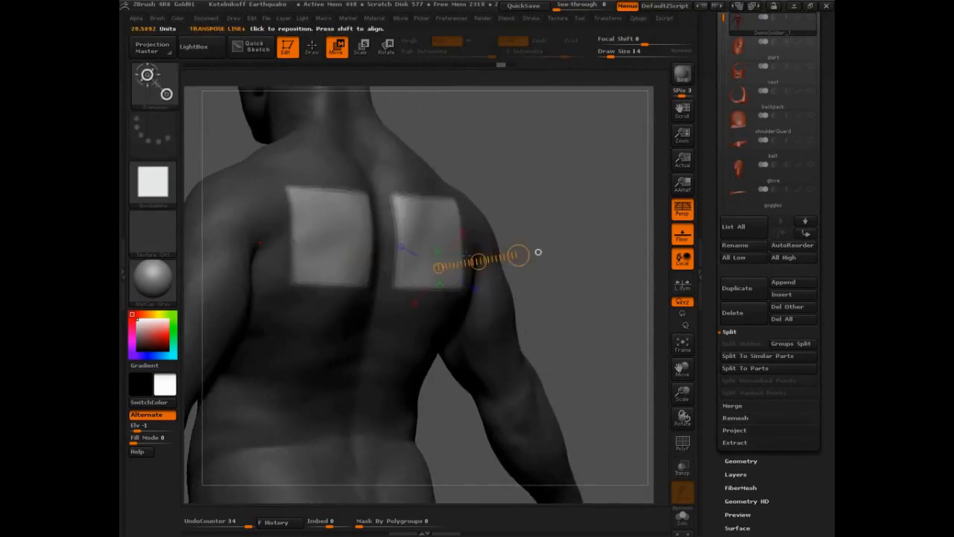
pyautogui.moveTo(518, 255); pyautogui.dragTo(528, 254, button='right')
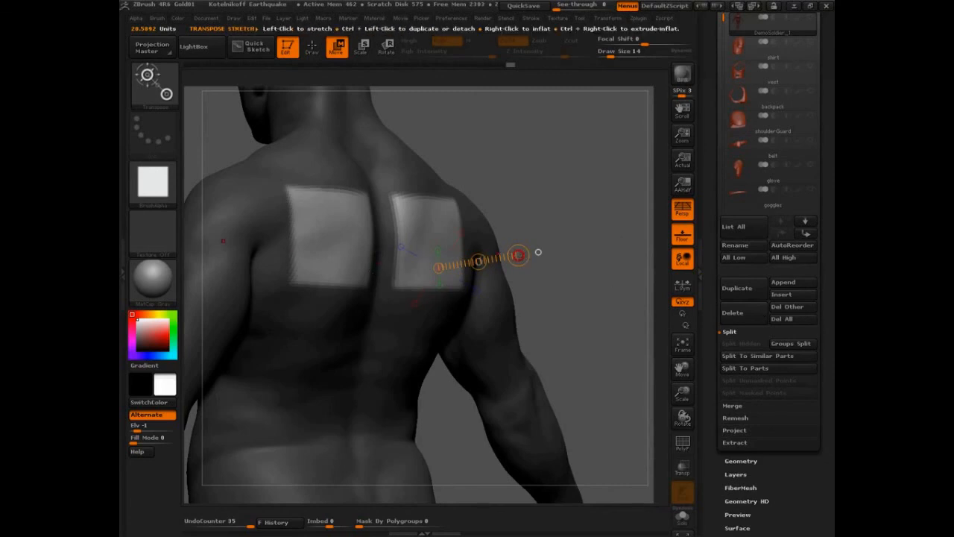
pyautogui.moveTo(518, 256); pyautogui.dragTo(656, 238, button='right')
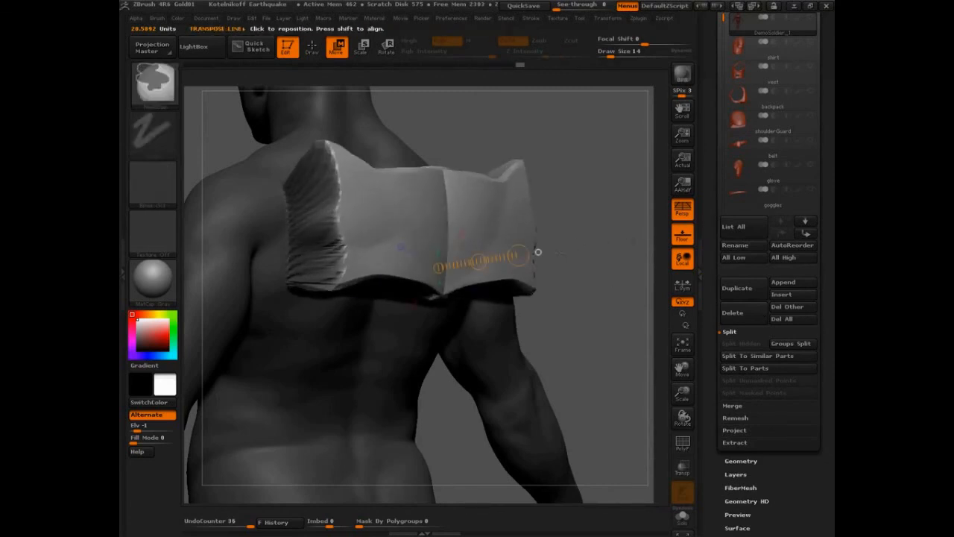
# Step: Undo the patch inflation, retry it from a slightly rotated view, and inflate both unmasked back patches strongly from the Transpose line's outer end
pyautogui.hotkey('ctrl', 'z')
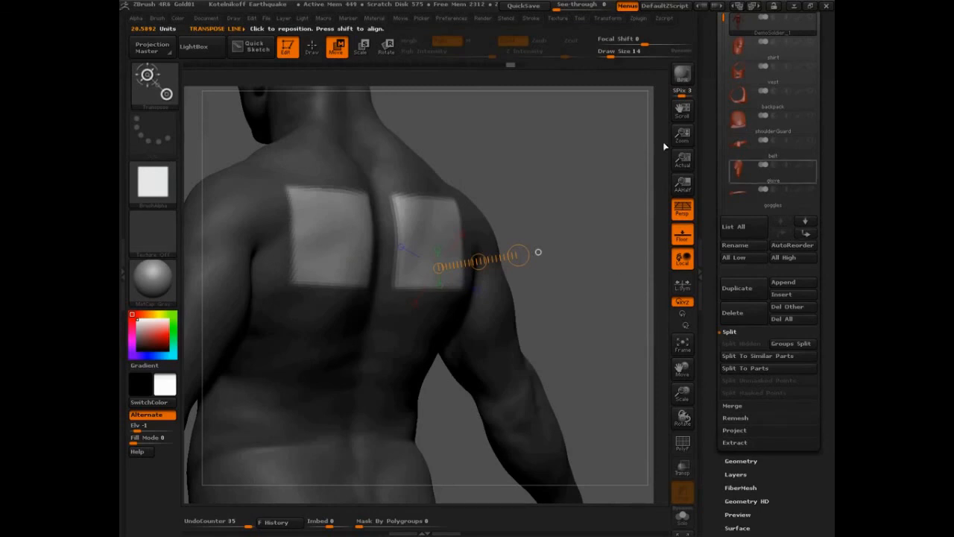
pyautogui.moveTo(563, 299); pyautogui.dragTo(576, 280)
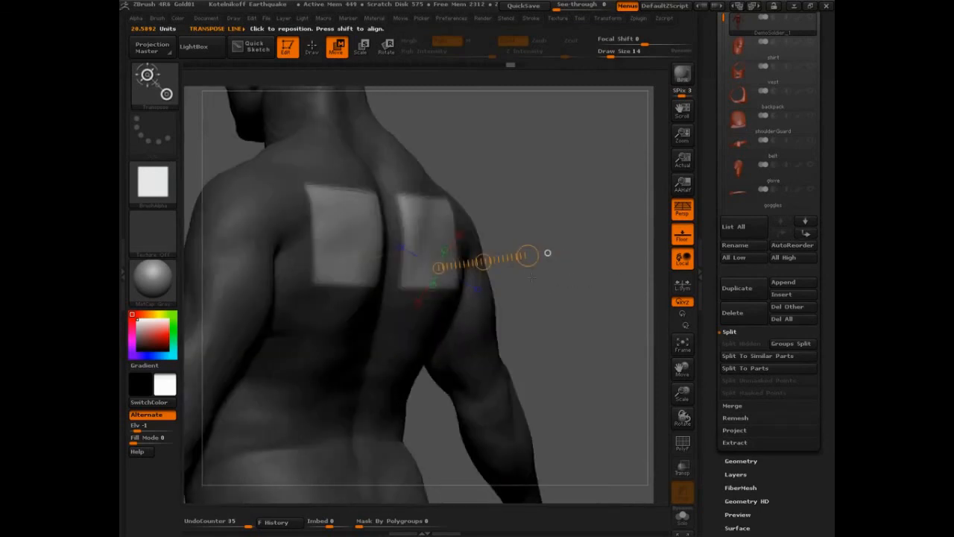
pyautogui.moveTo(527, 256); pyautogui.dragTo(586, 238, button='right')
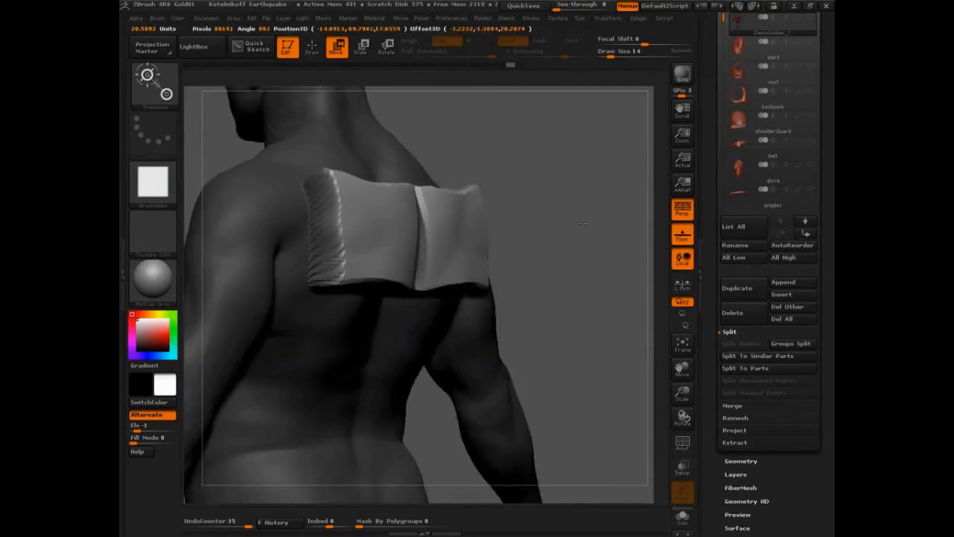
pyautogui.hotkey('ctrl', 'z')
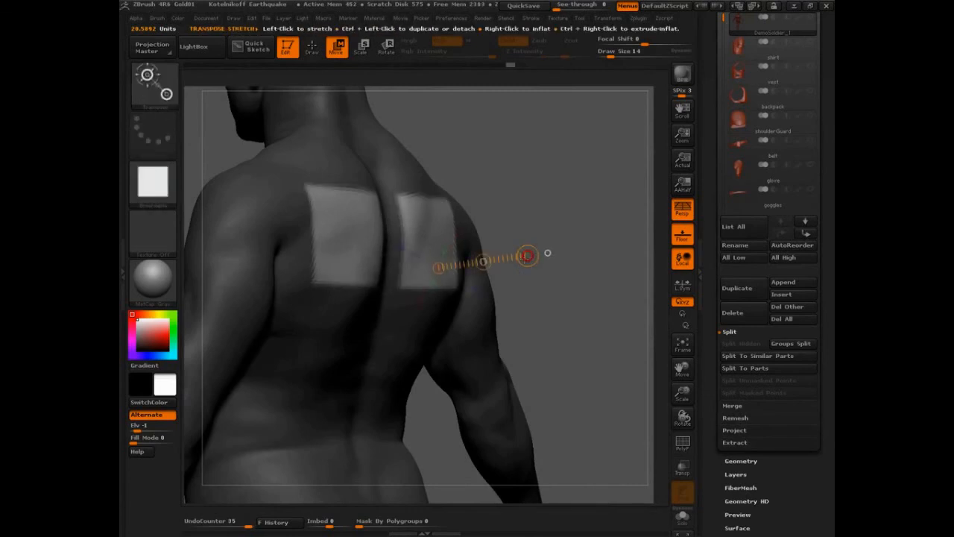
pyautogui.moveTo(526, 256); pyautogui.dragTo(544, 256, button='right')
pyautogui.moveTo(569, 242); pyautogui.dragTo(735, 179)
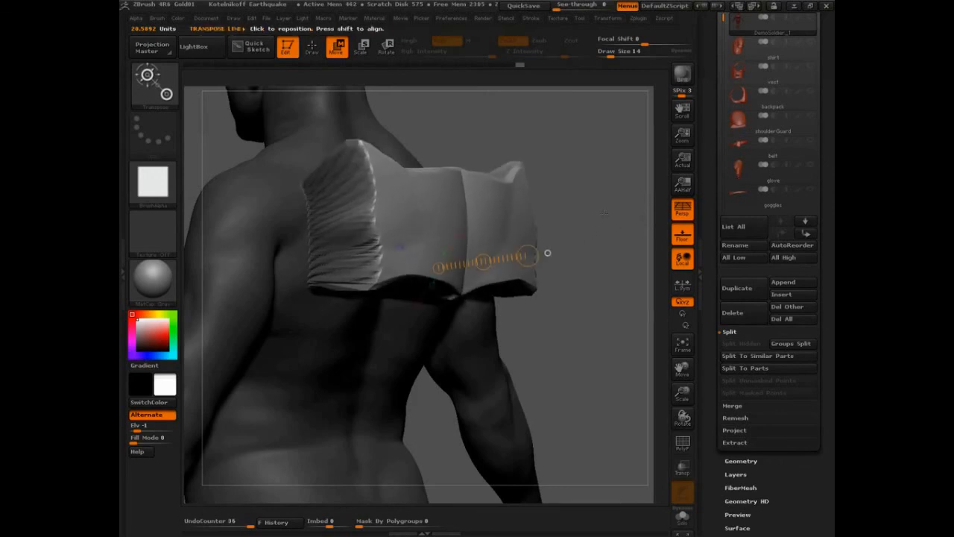
# Step: Sketch the patch's original border, its enlarged outline and an outward arrow over the inflated back, and clear the sketch
pyautogui.moveTo(596, 215)
pyautogui.mouseDown()
pyautogui.moveTo(519, 218)
pyautogui.moveTo(591, 215)
pyautogui.mouseUp()
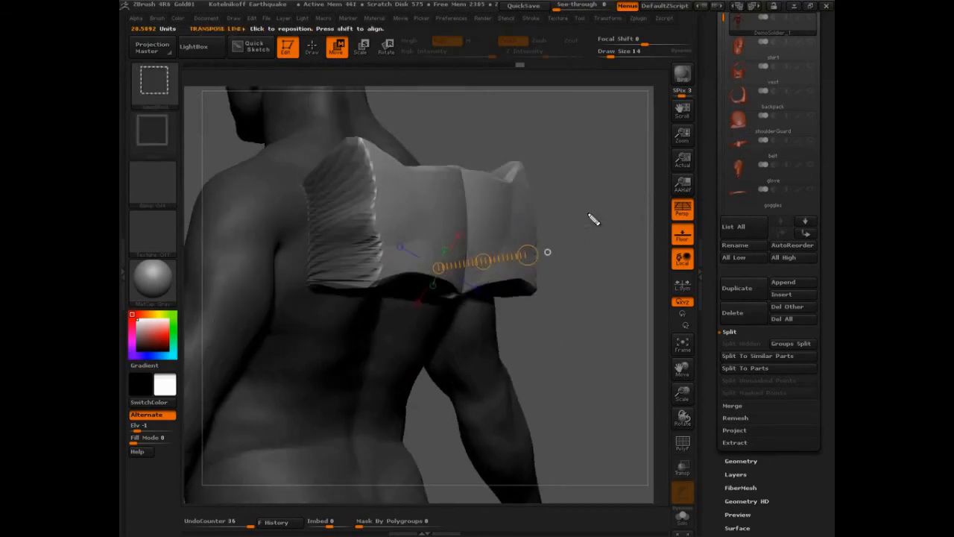
pyautogui.moveTo(316, 212)
pyautogui.mouseDown()
pyautogui.moveTo(391, 275)
pyautogui.moveTo(403, 212)
pyautogui.moveTo(336, 210)
pyautogui.moveTo(332, 163)
pyautogui.mouseUp()
pyautogui.moveTo(399, 203); pyautogui.dragTo(413, 125)
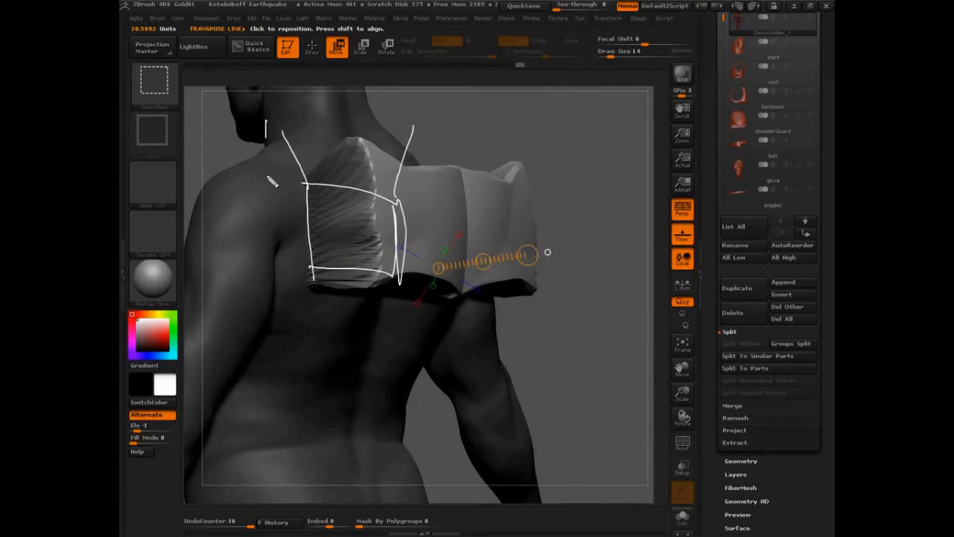
pyautogui.moveTo(266, 121)
pyautogui.mouseDown()
pyautogui.moveTo(302, 286)
pyautogui.moveTo(395, 276)
pyautogui.moveTo(422, 311)
pyautogui.mouseUp()
pyautogui.moveTo(259, 332)
pyautogui.mouseDown()
pyautogui.moveTo(409, 339)
pyautogui.moveTo(385, 142)
pyautogui.moveTo(266, 132)
pyautogui.mouseUp()
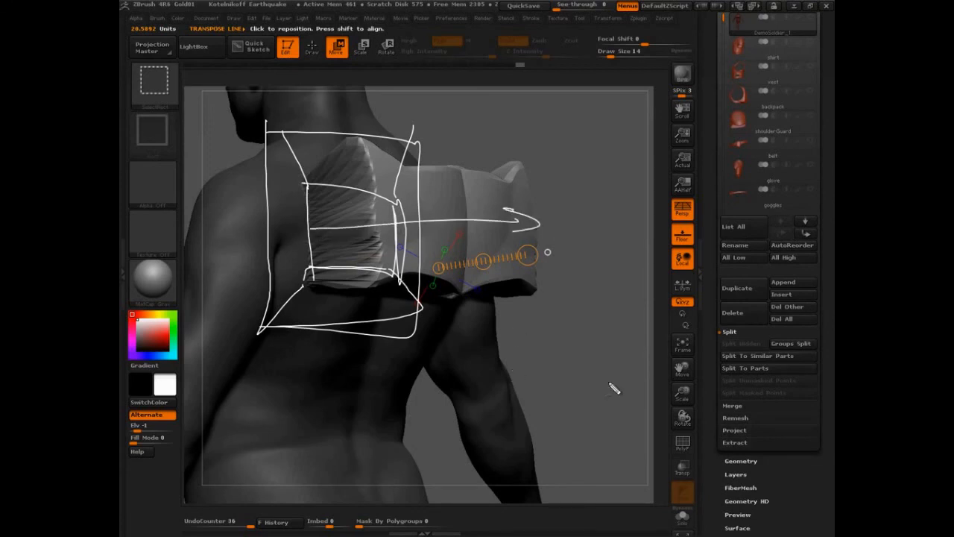
pyautogui.press('Escape')
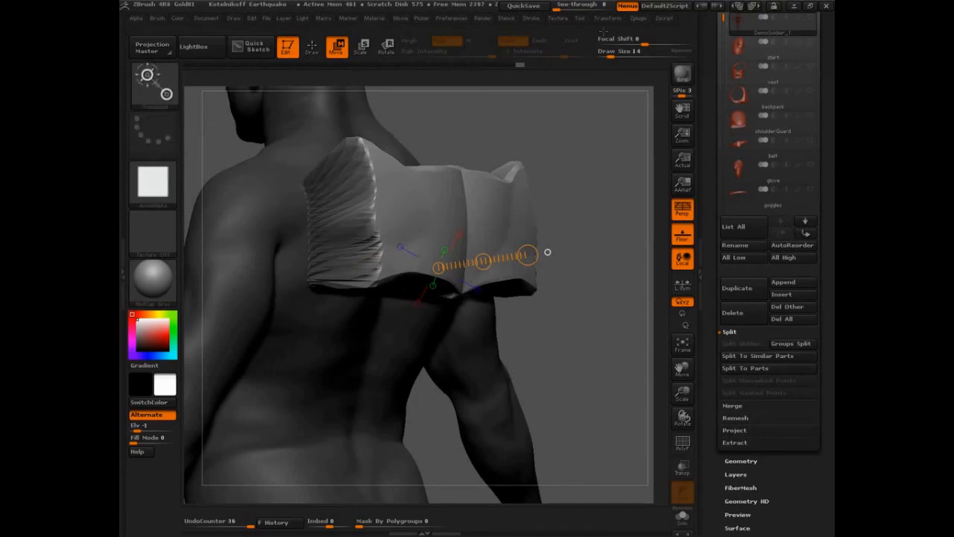
# Step: Show the Transpose preferences and locate the Enable Transpose Inflate option
pyautogui.moveTo(710, 45); pyautogui.dragTo(683, 304)
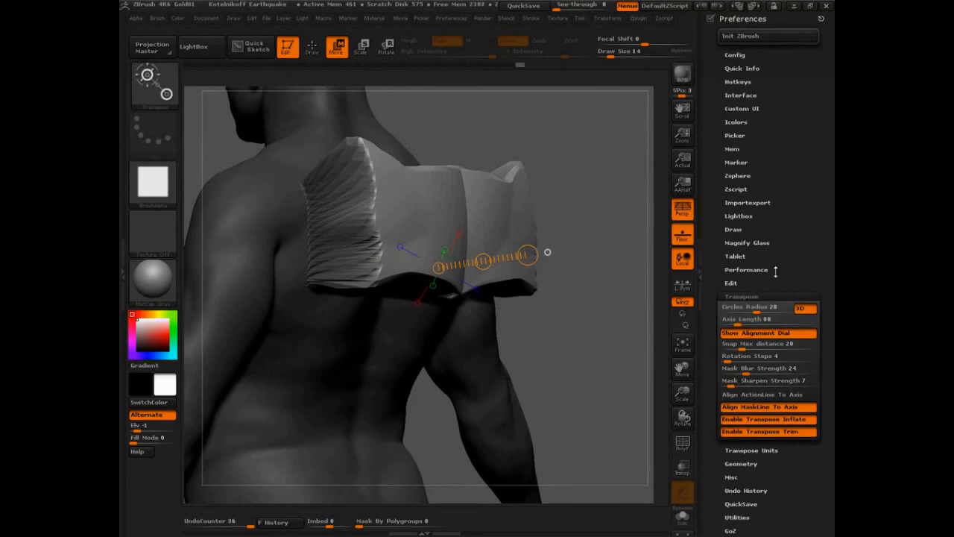
pyautogui.moveTo(776, 272); pyautogui.dragTo(771, 19)
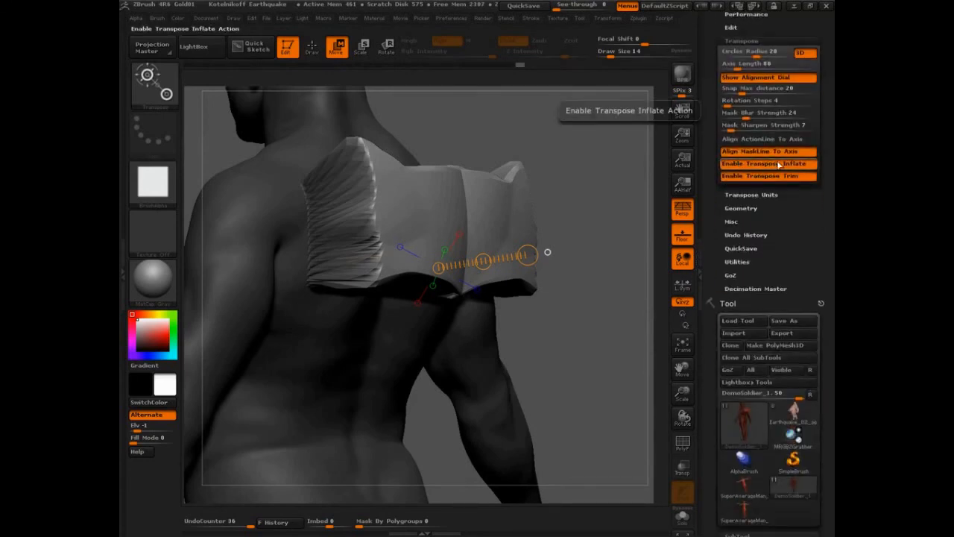